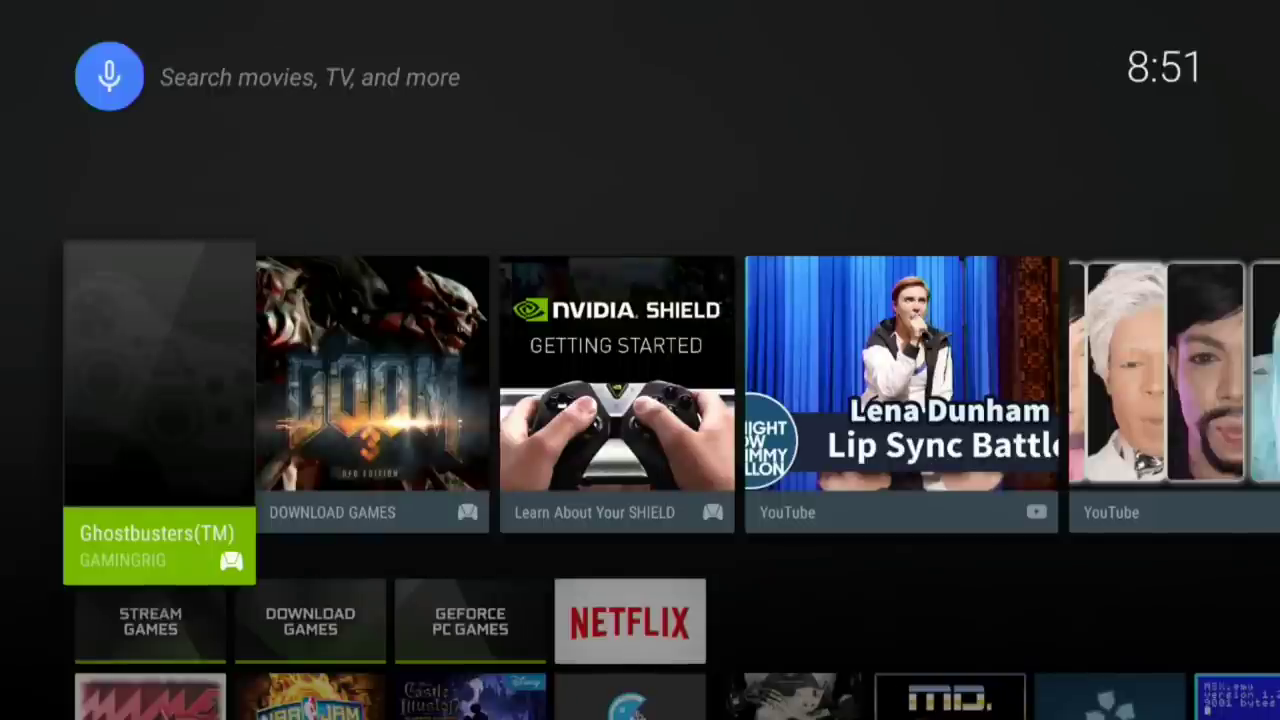
Focus the Sideload Launcher tile in the home screen's Apps row
key("Down")
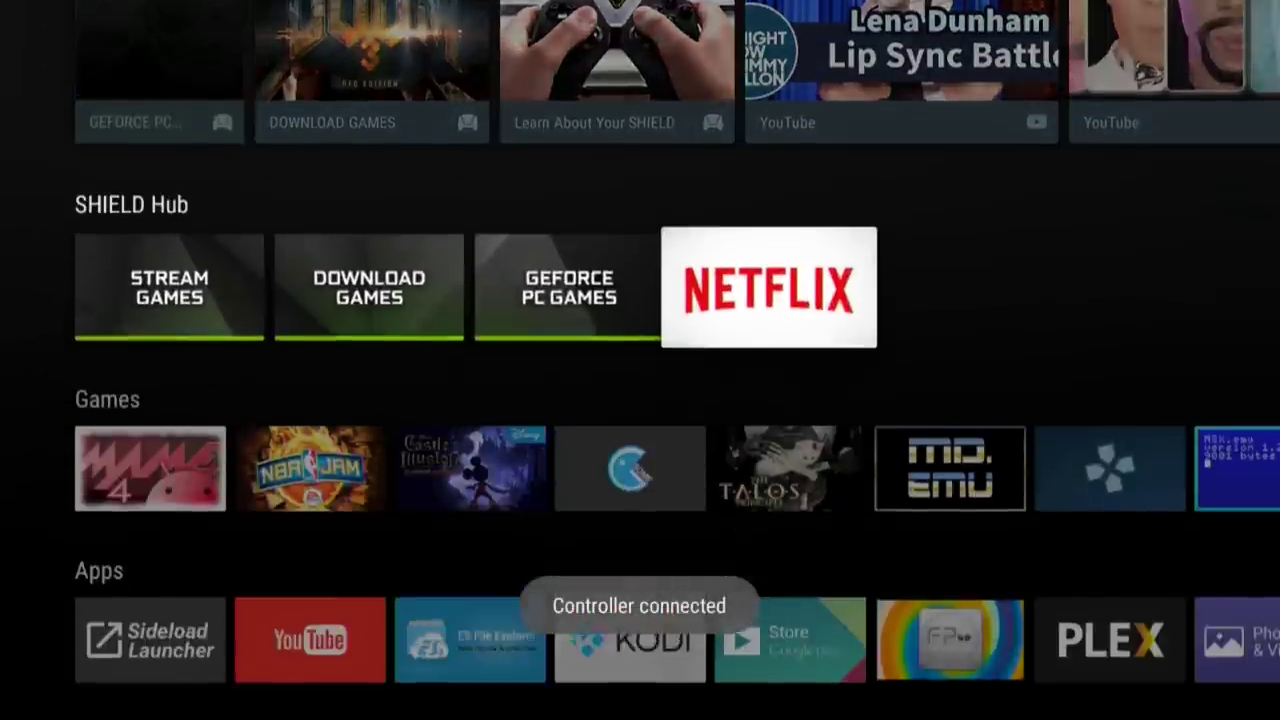
key("Down")
key("Down")
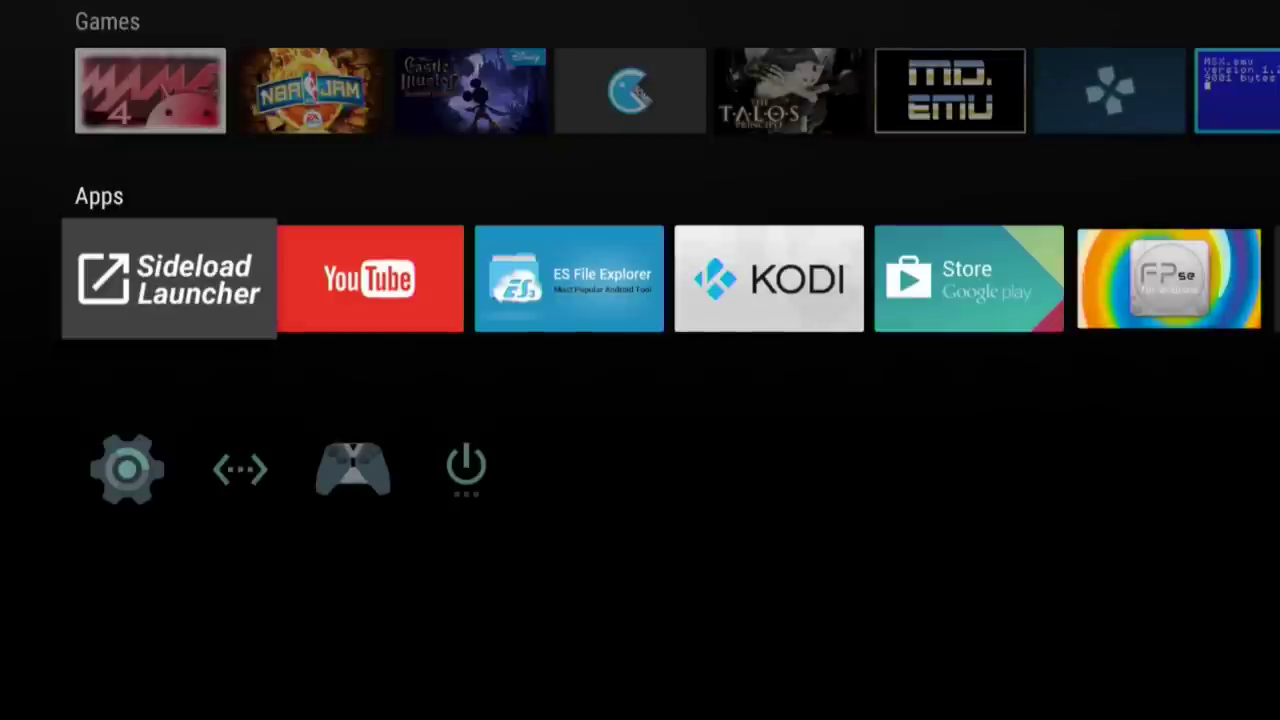
Launch RetroArch from Sideload Launcher's app grid, then go back to the home screen
key("Return")
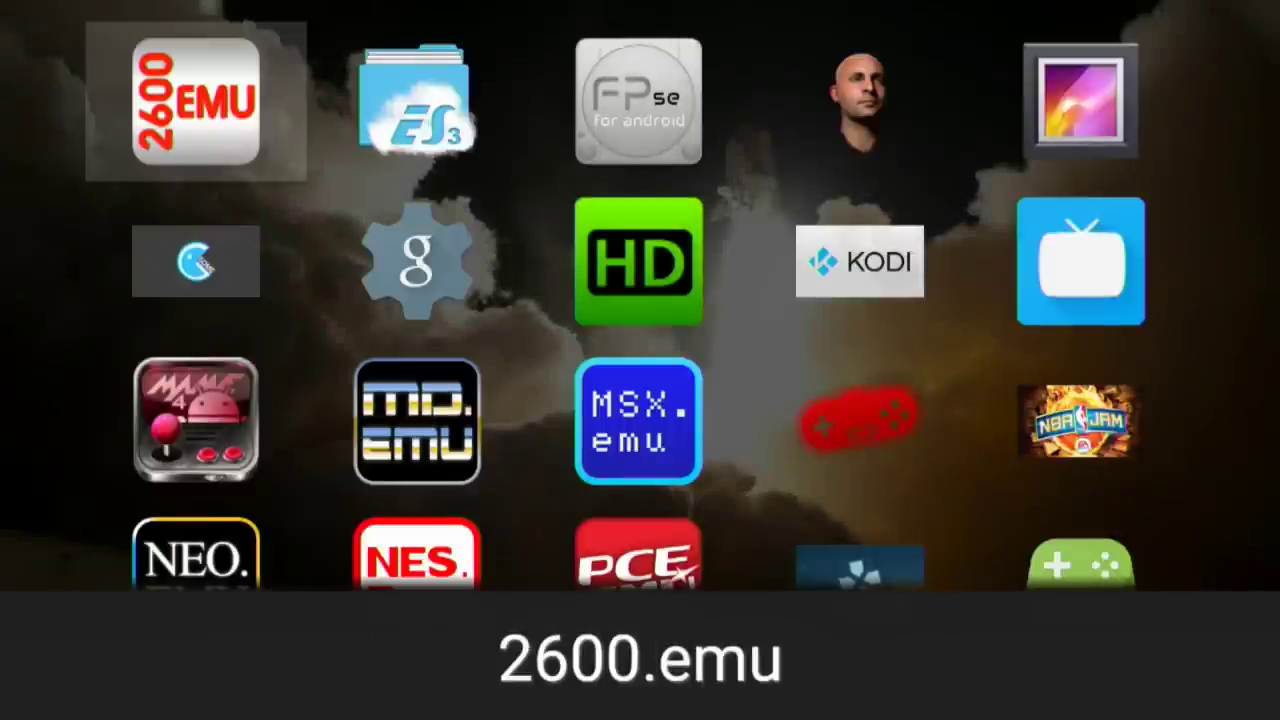
key("Right")
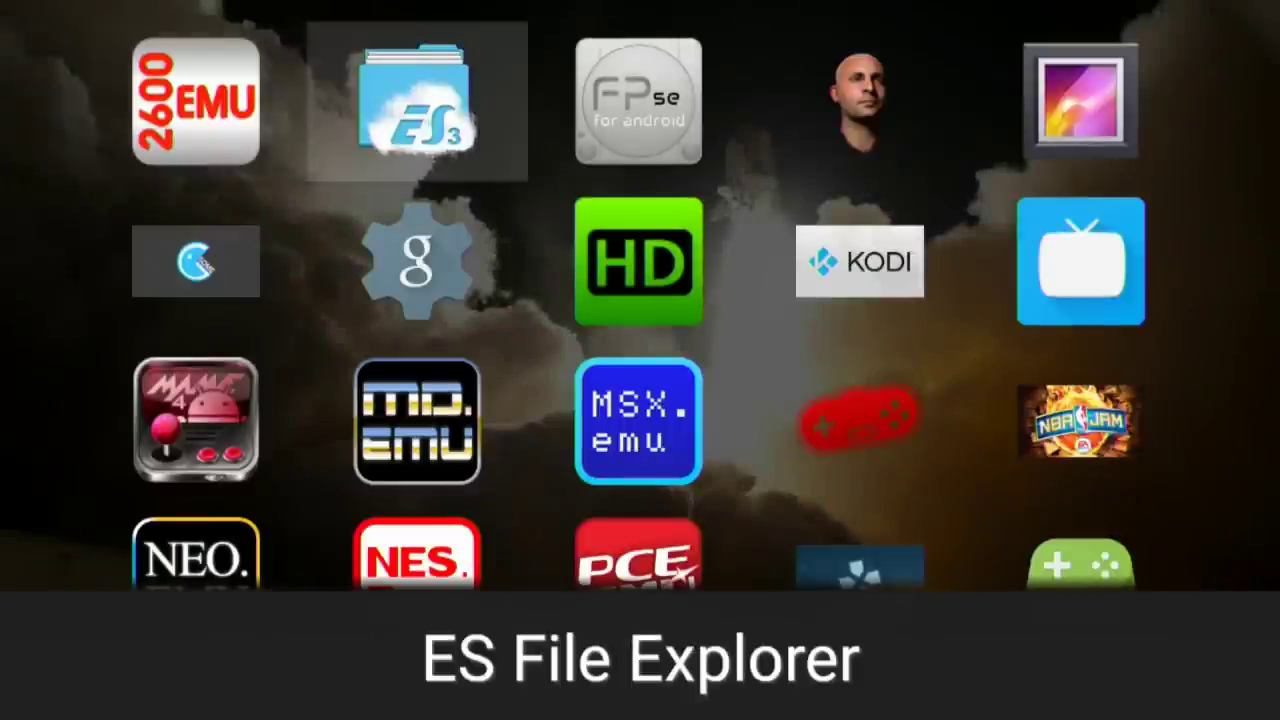
key("Down")
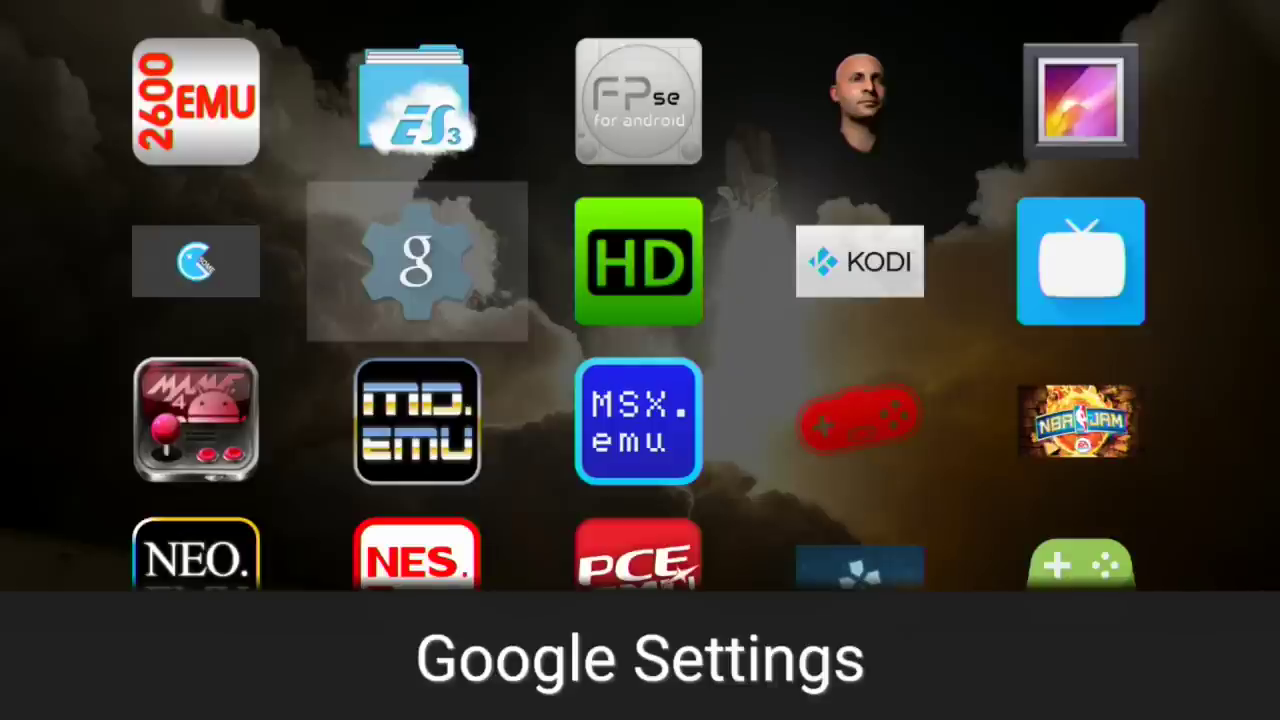
key("Down")
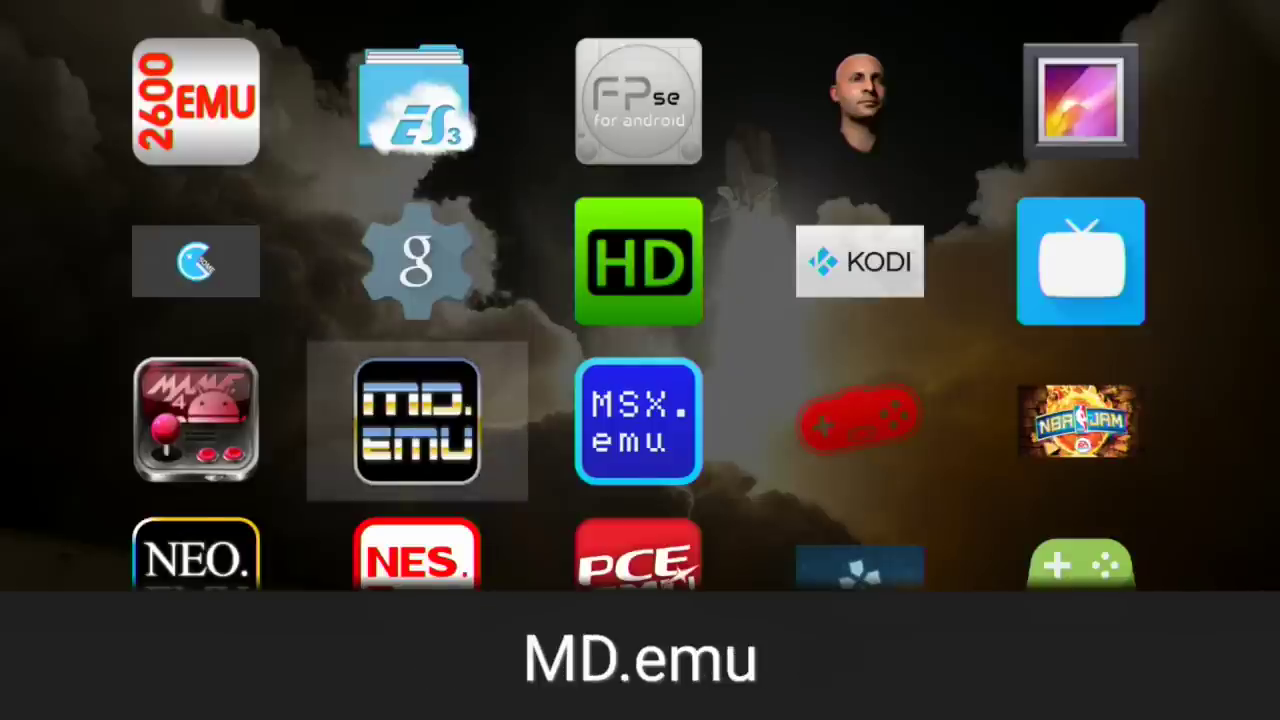
key("Down")
key("Down")
key("Right")
key("Right")
key("Right")
key("Down")
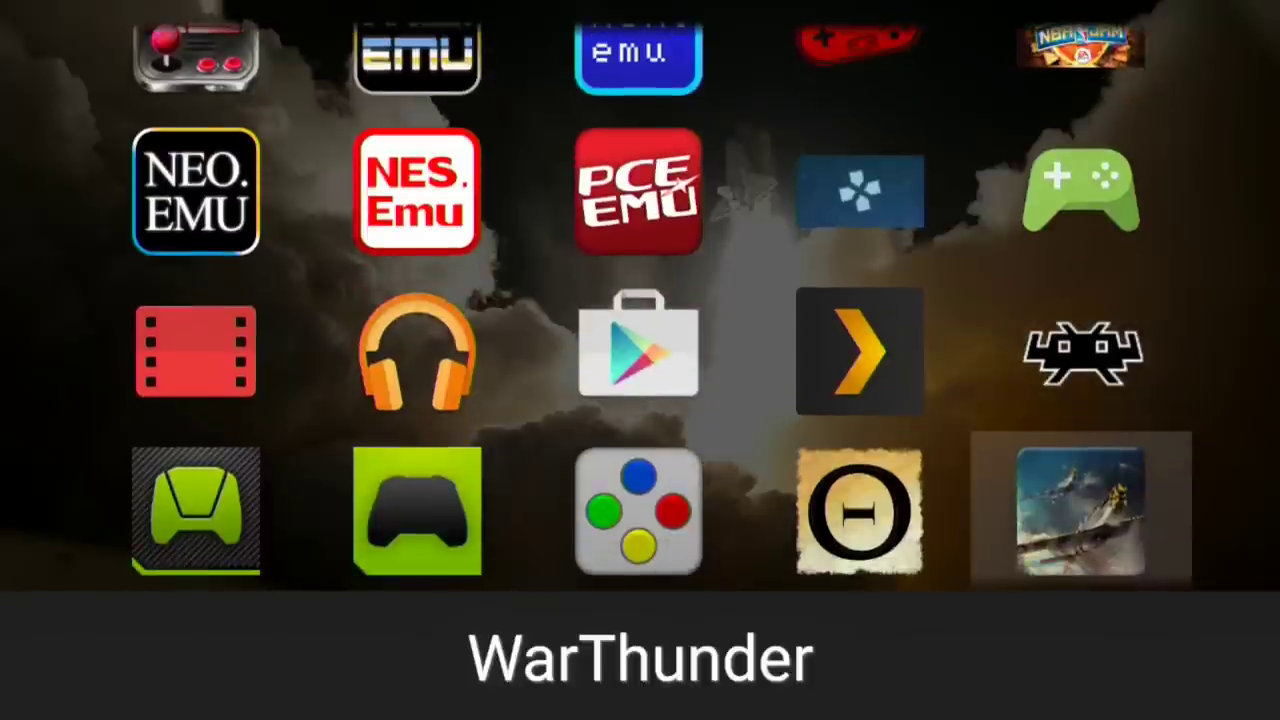
key("Up")
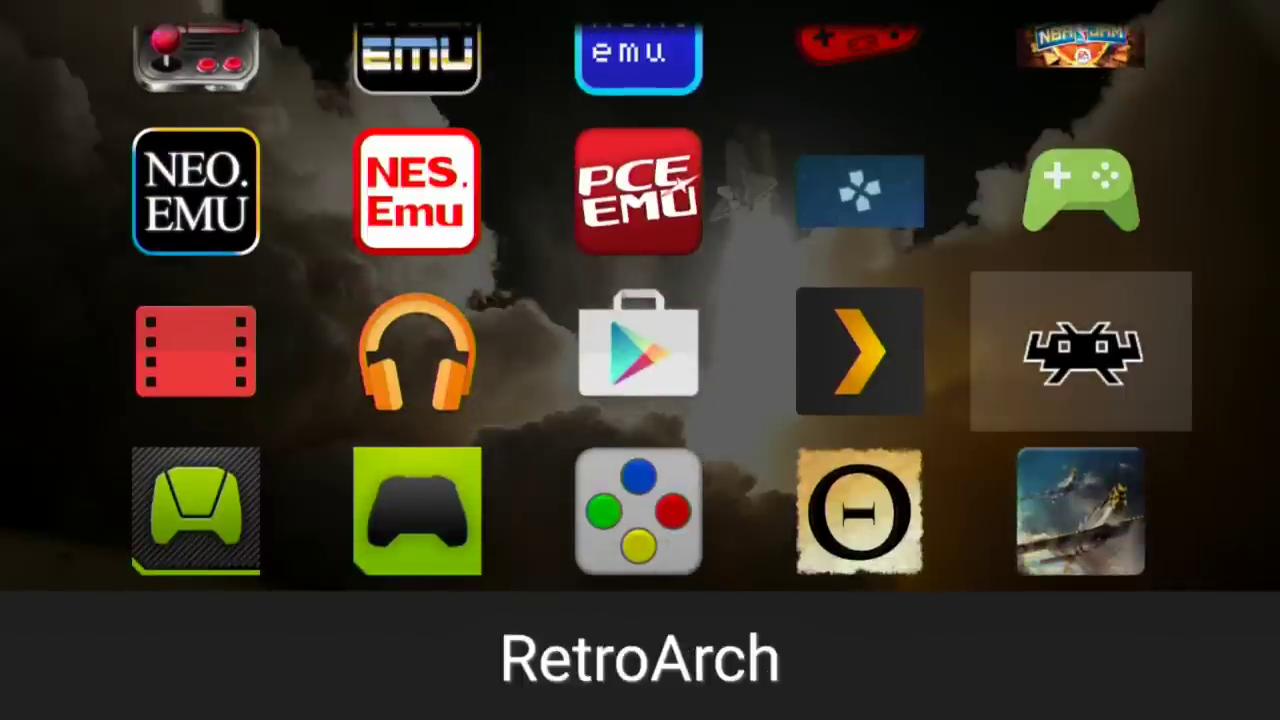
key("Return")
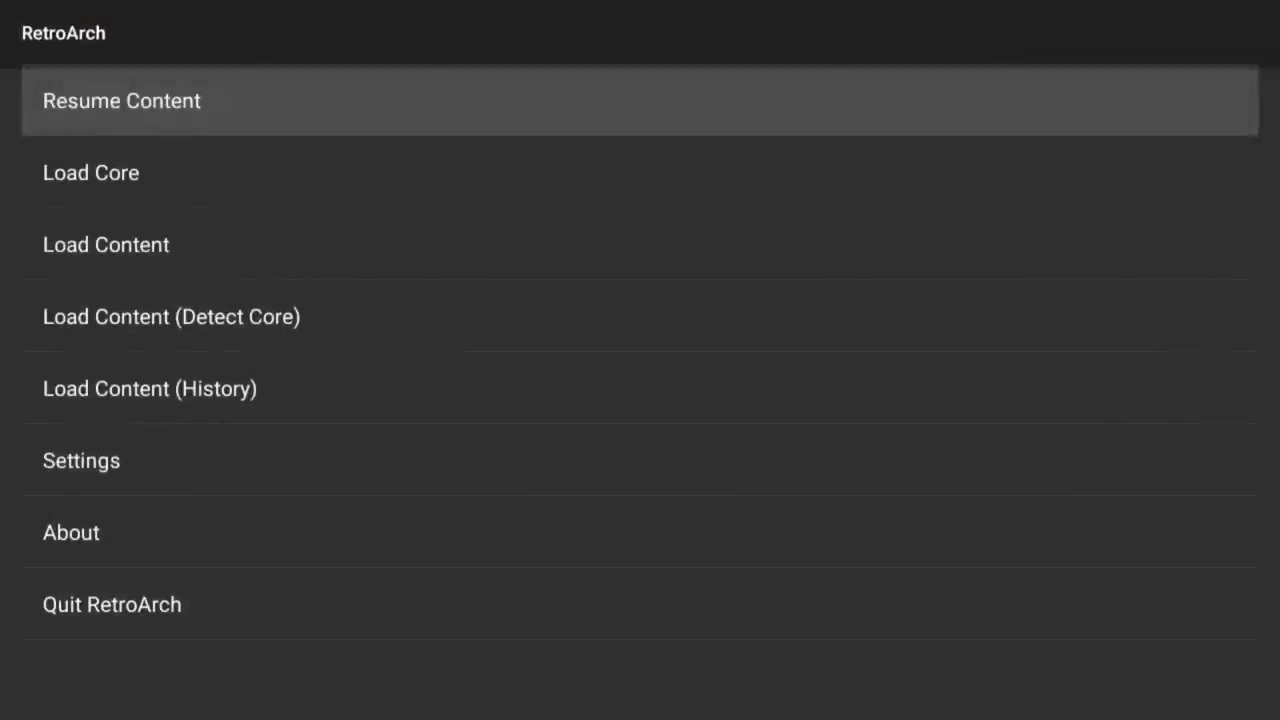
key("Home")
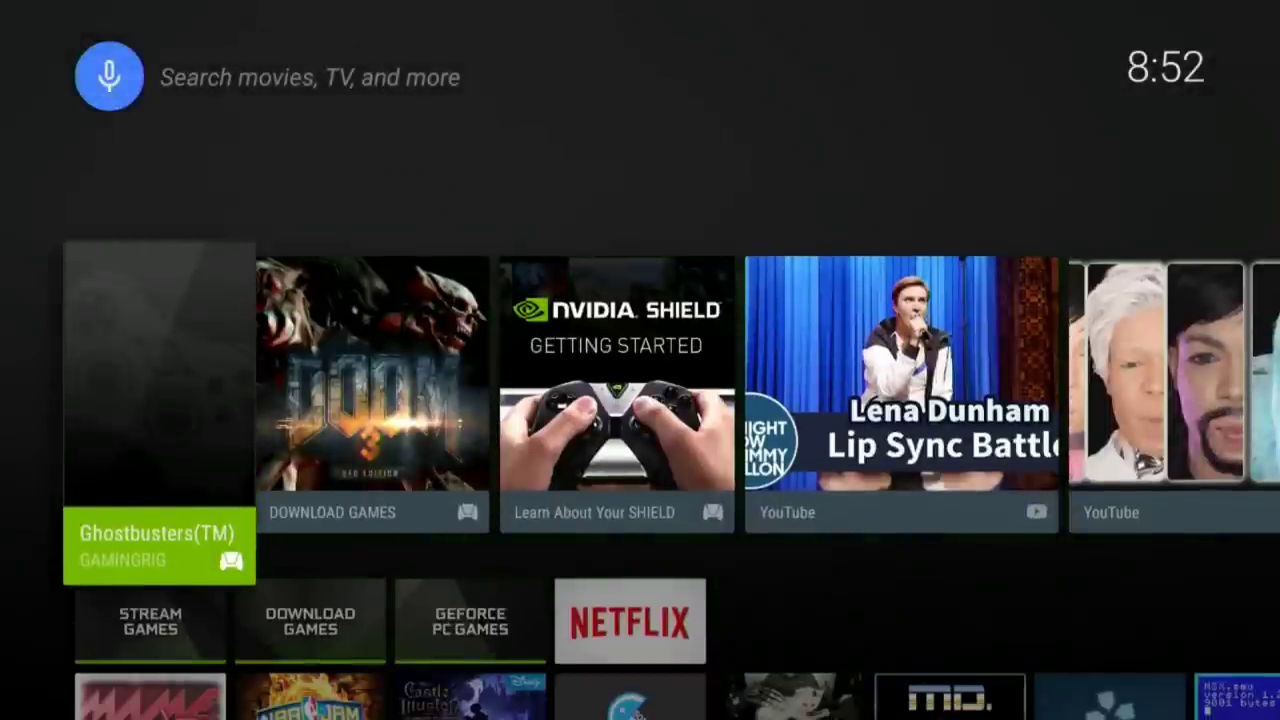
Launch Sideload Launcher from the home screen's Apps row
key("Down")
key("Down")
key("Down")
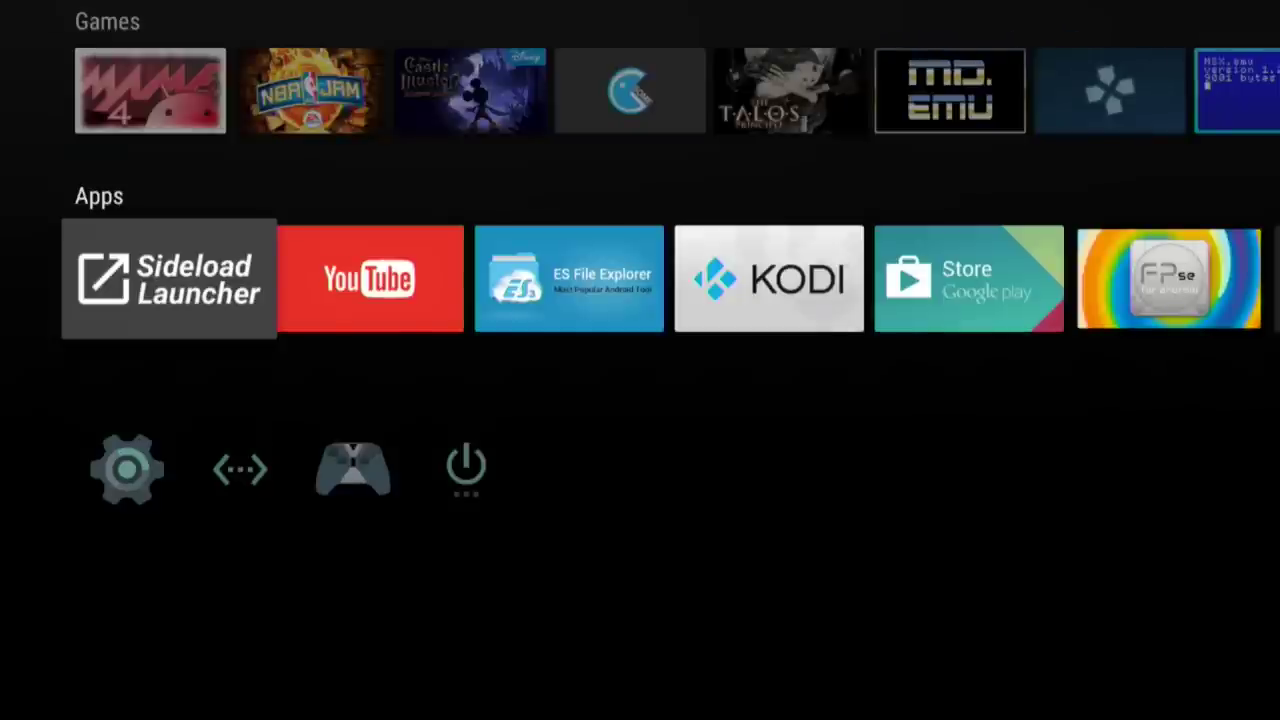
key("Return")
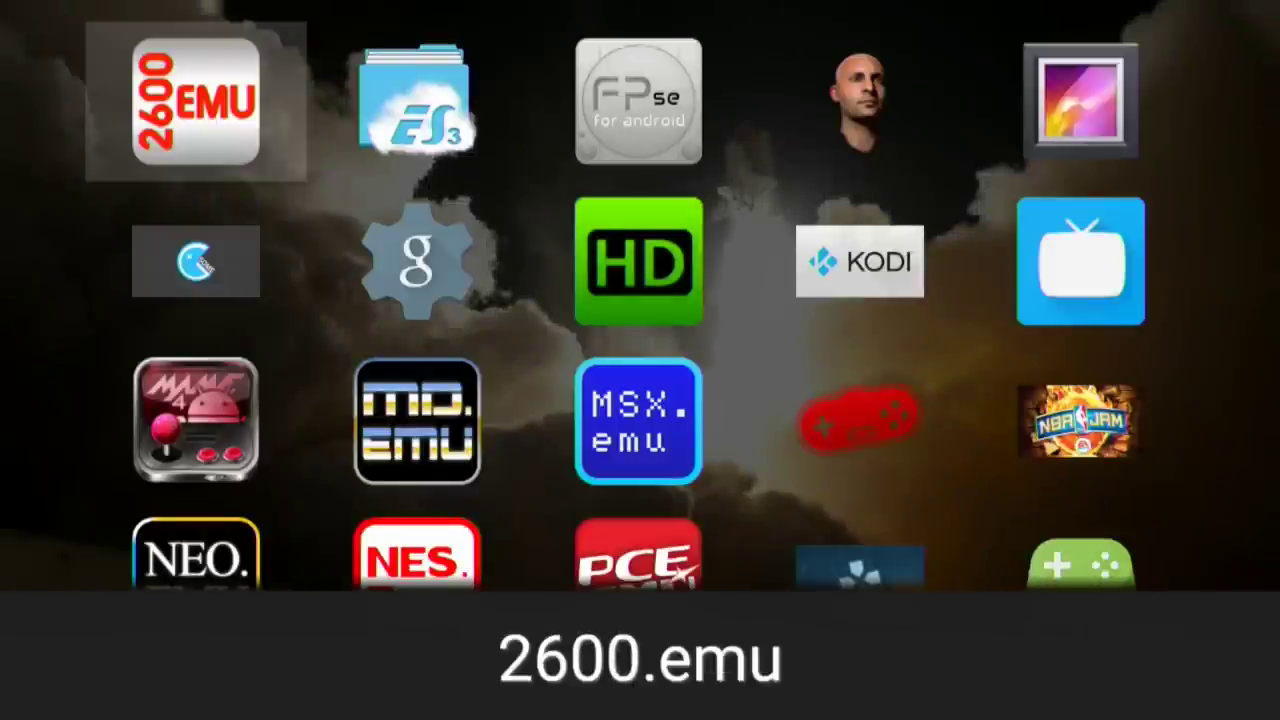
Exit Sideload Launcher and move along the Apps row to ES File Explorer
key("Escape")
key("Right")
key("Right")
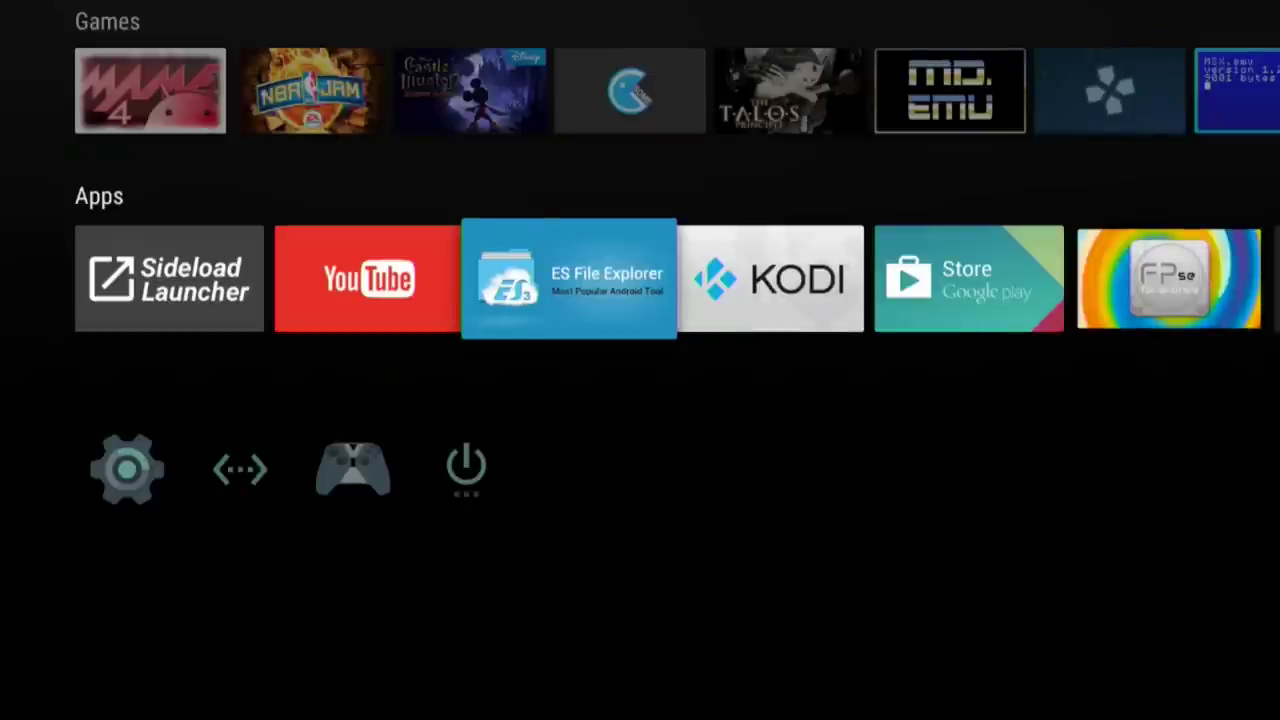
Open Android TV Settings and go to the Security & restrictions page
key("Down")
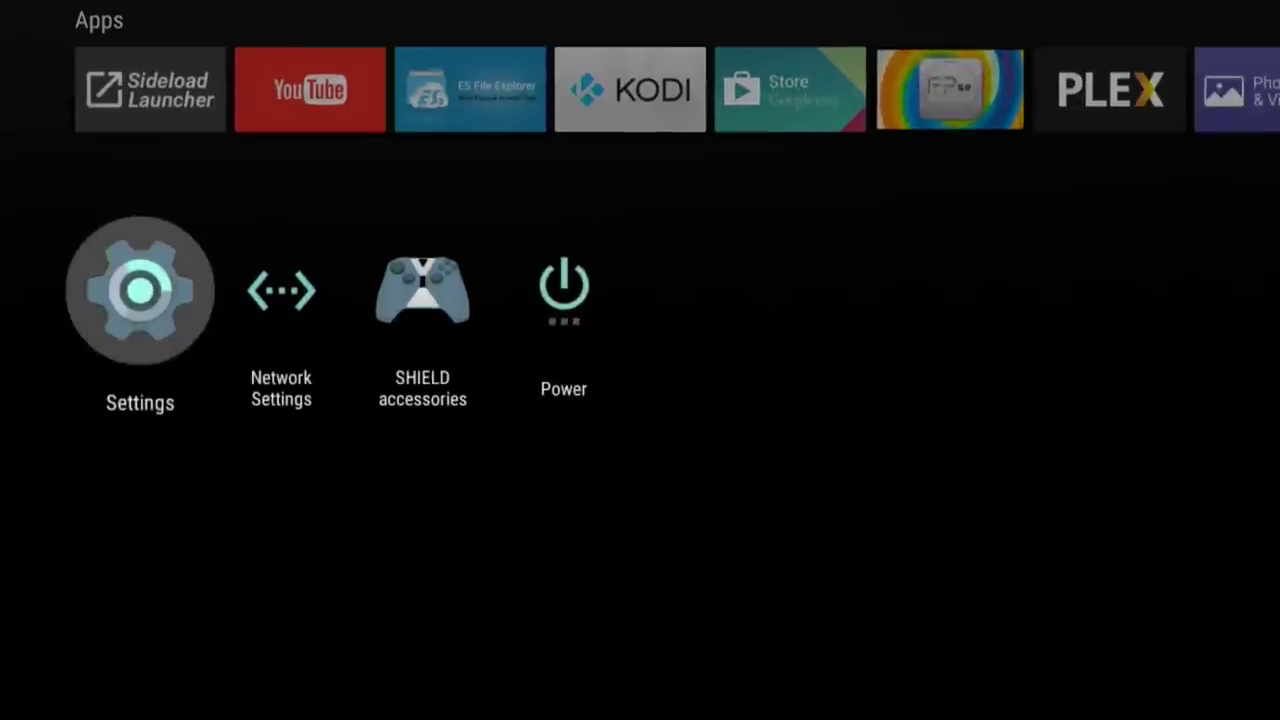
key("Return")
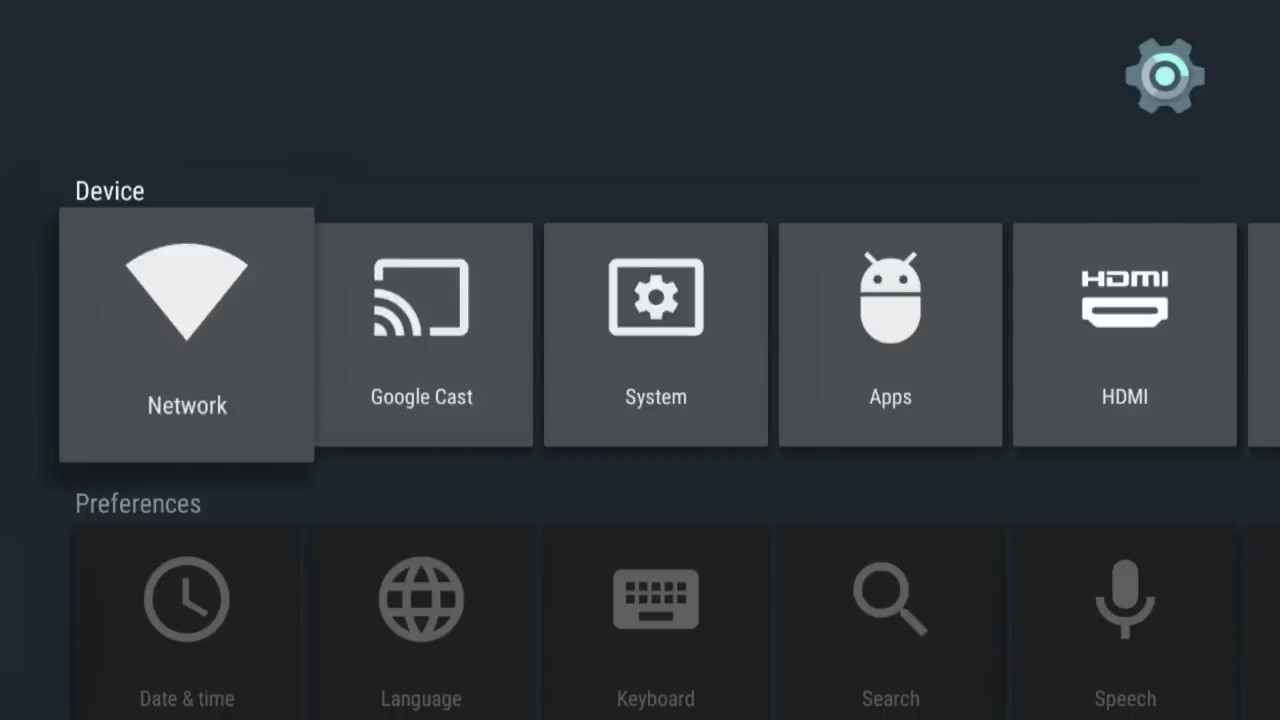
key("Down")
key("Down")
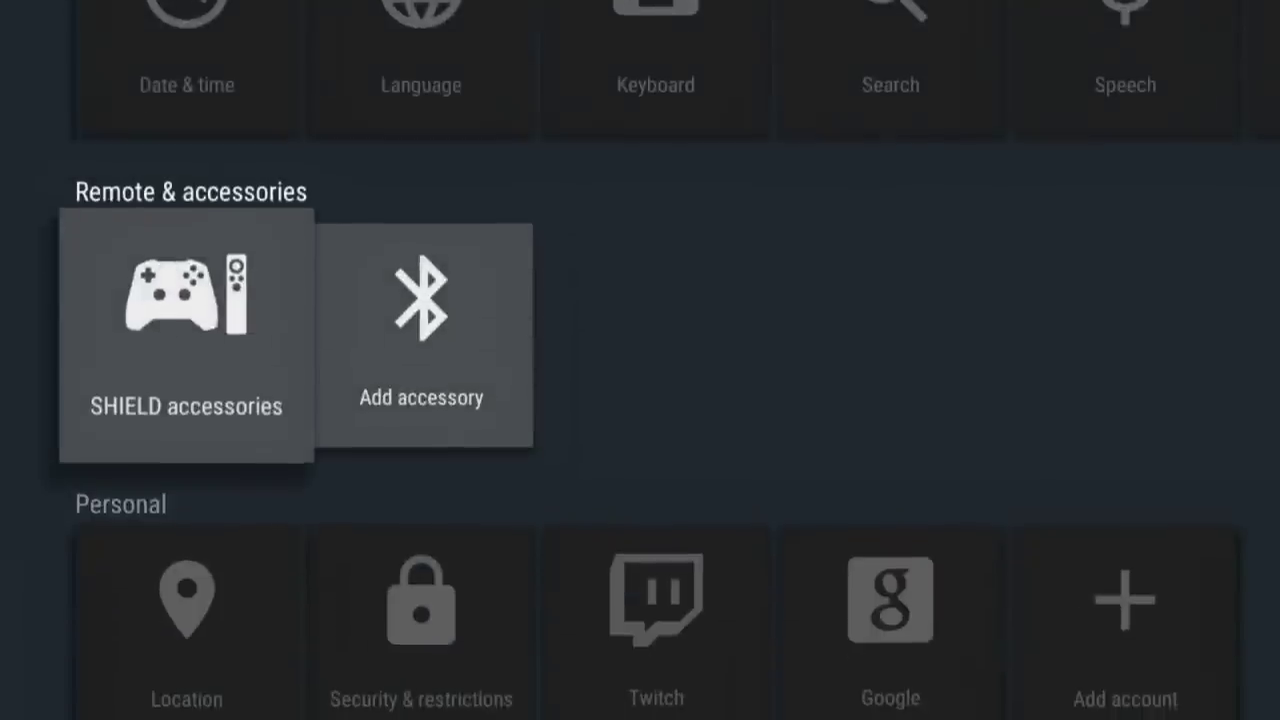
key("Down")
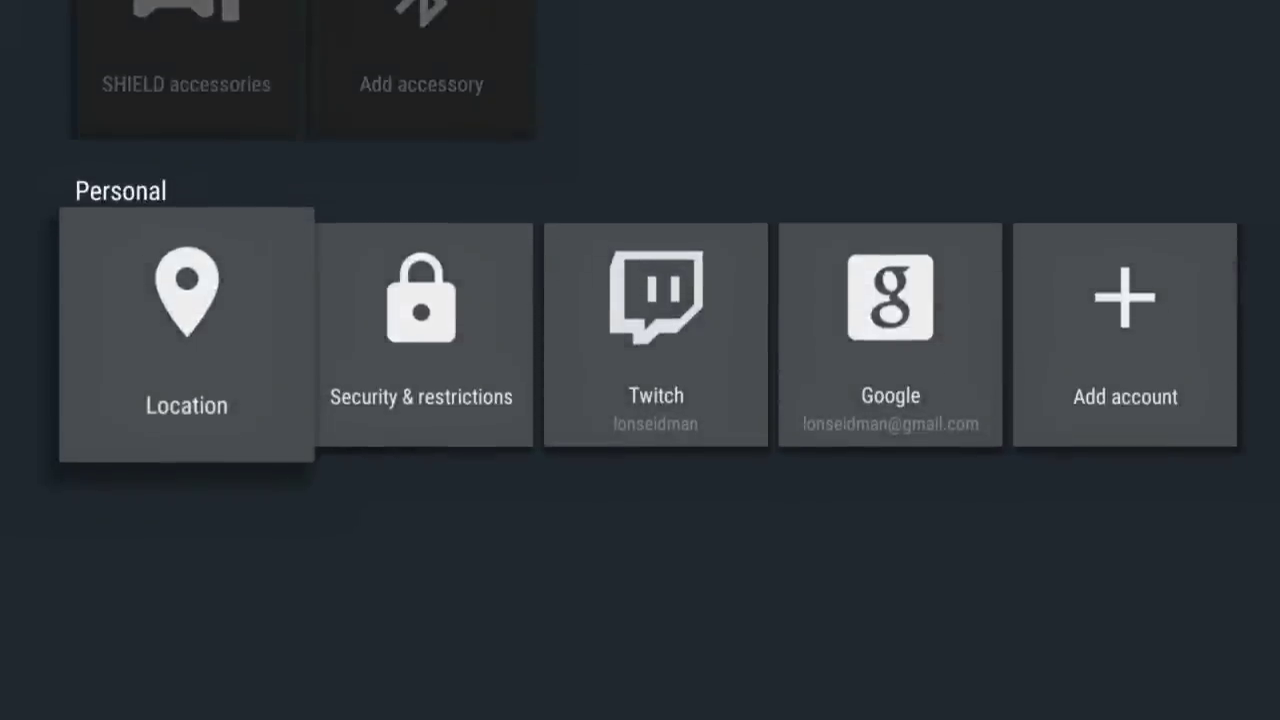
key("Right")
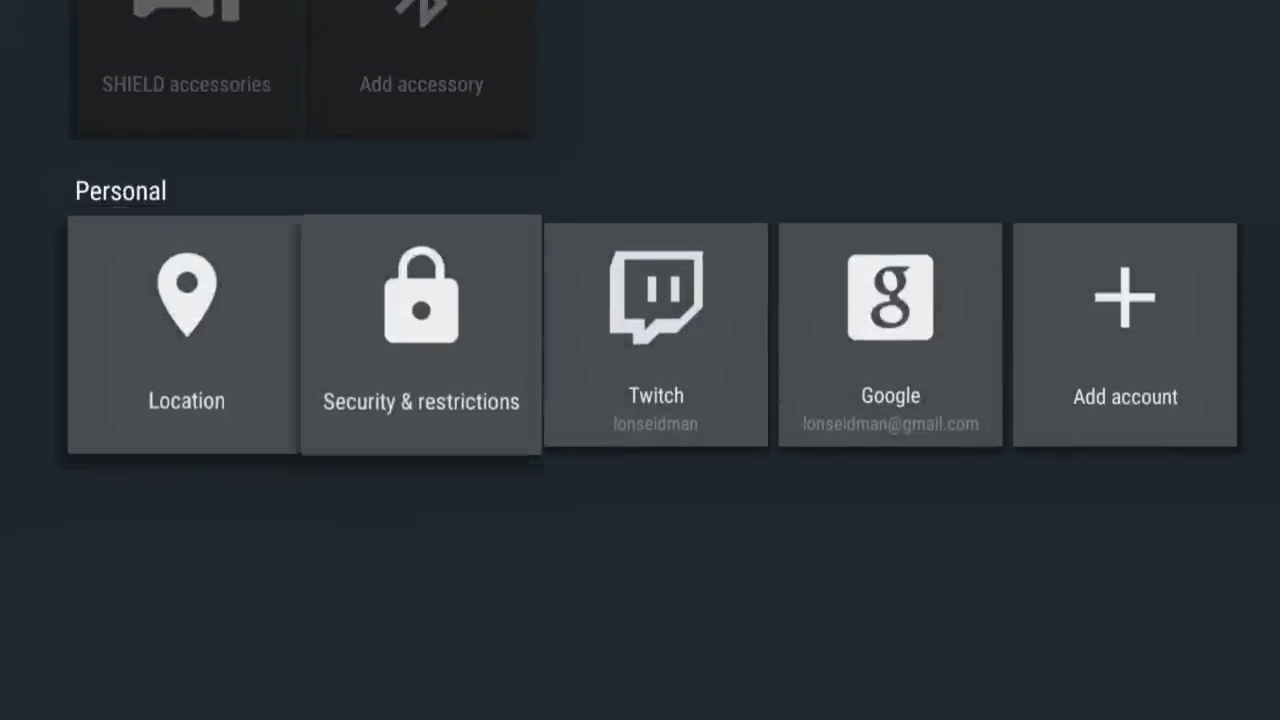
key("Return")
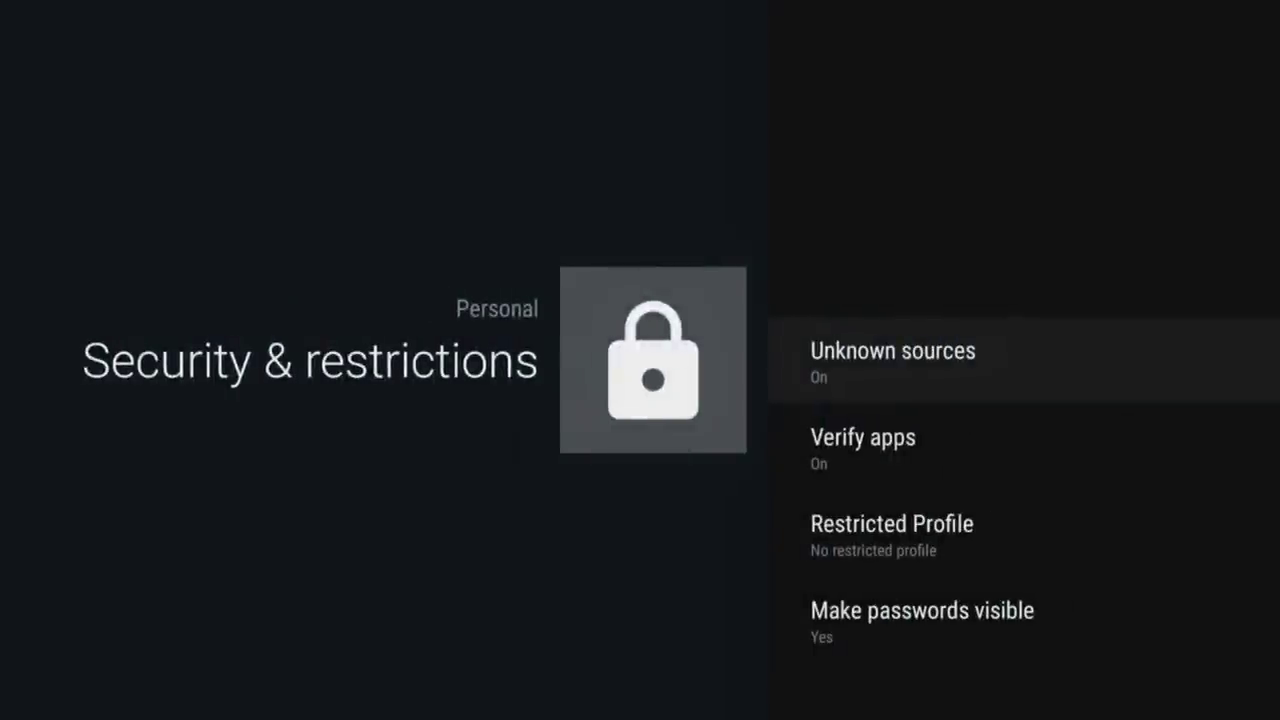
Keep Unknown sources set to On, then return to the main Settings screen
key("Down")
key("Up")
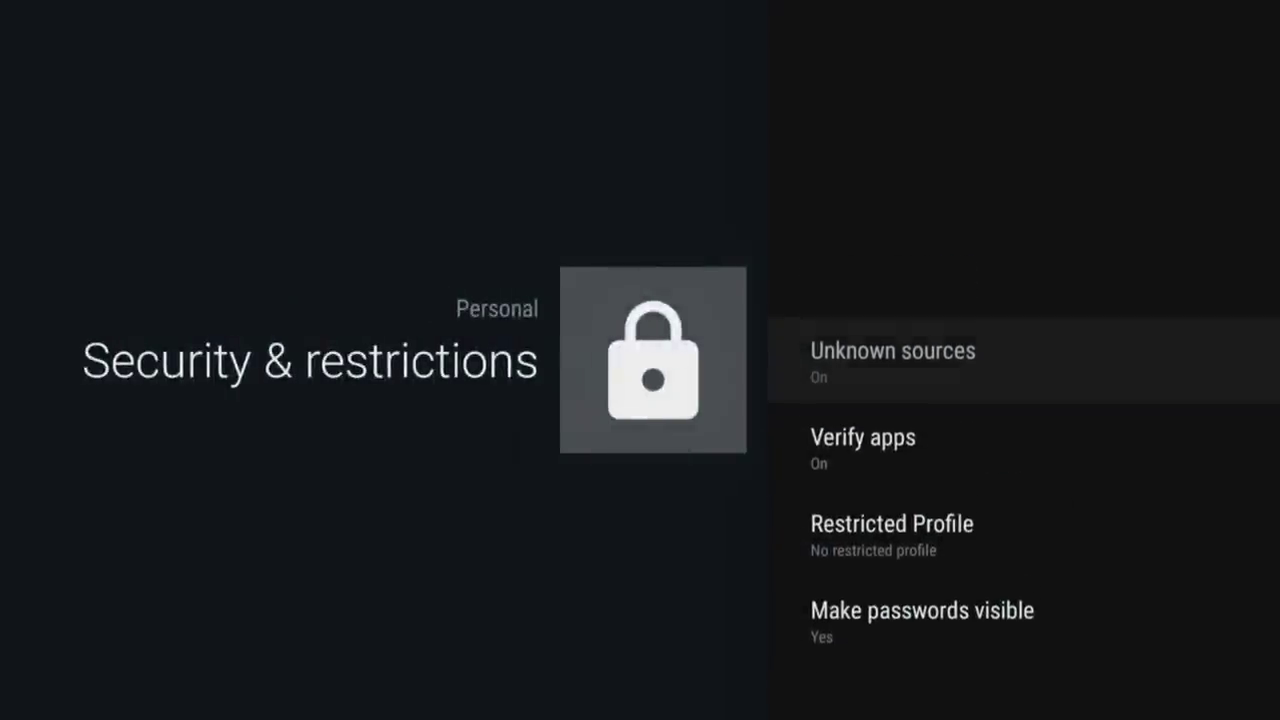
key("Return")
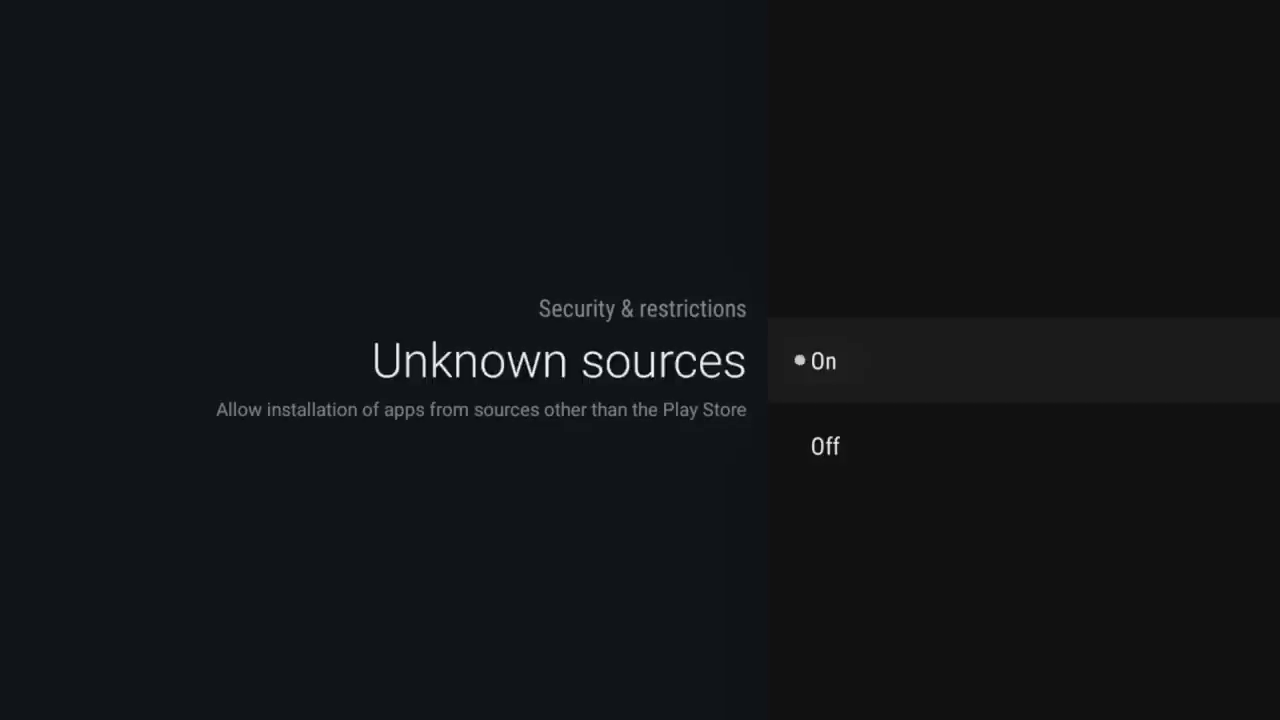
key("Return")
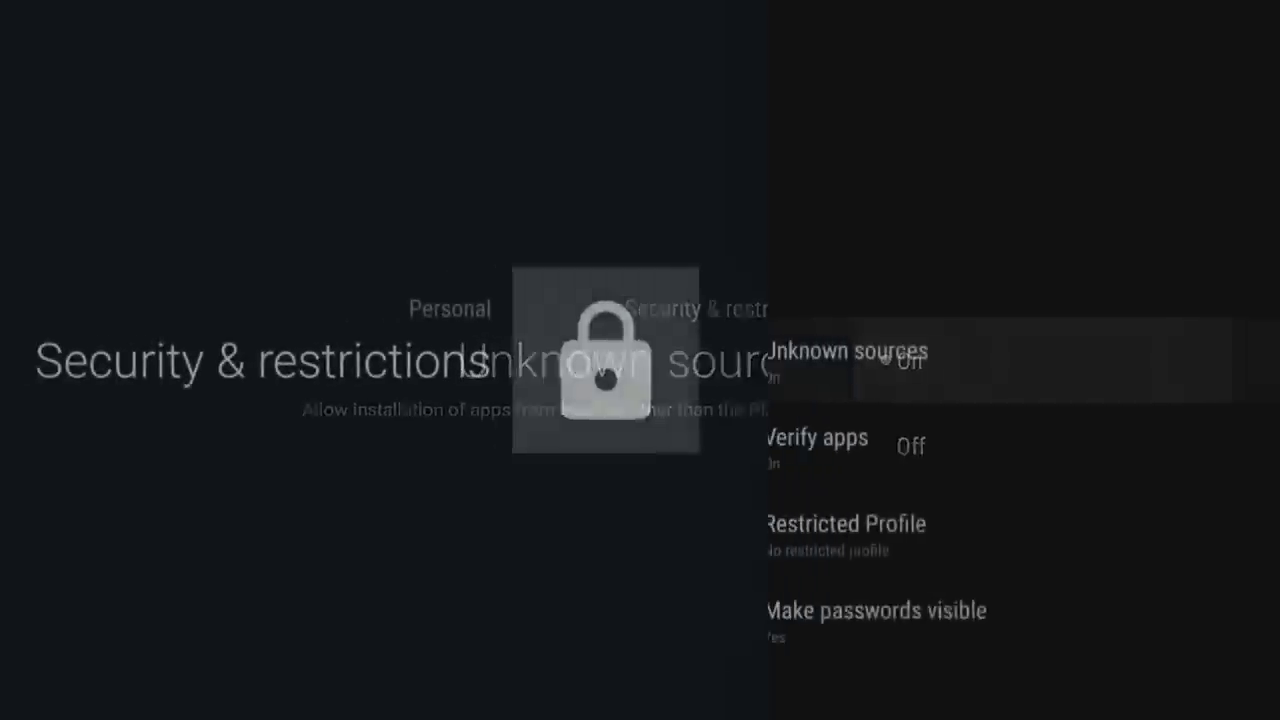
key("Down")
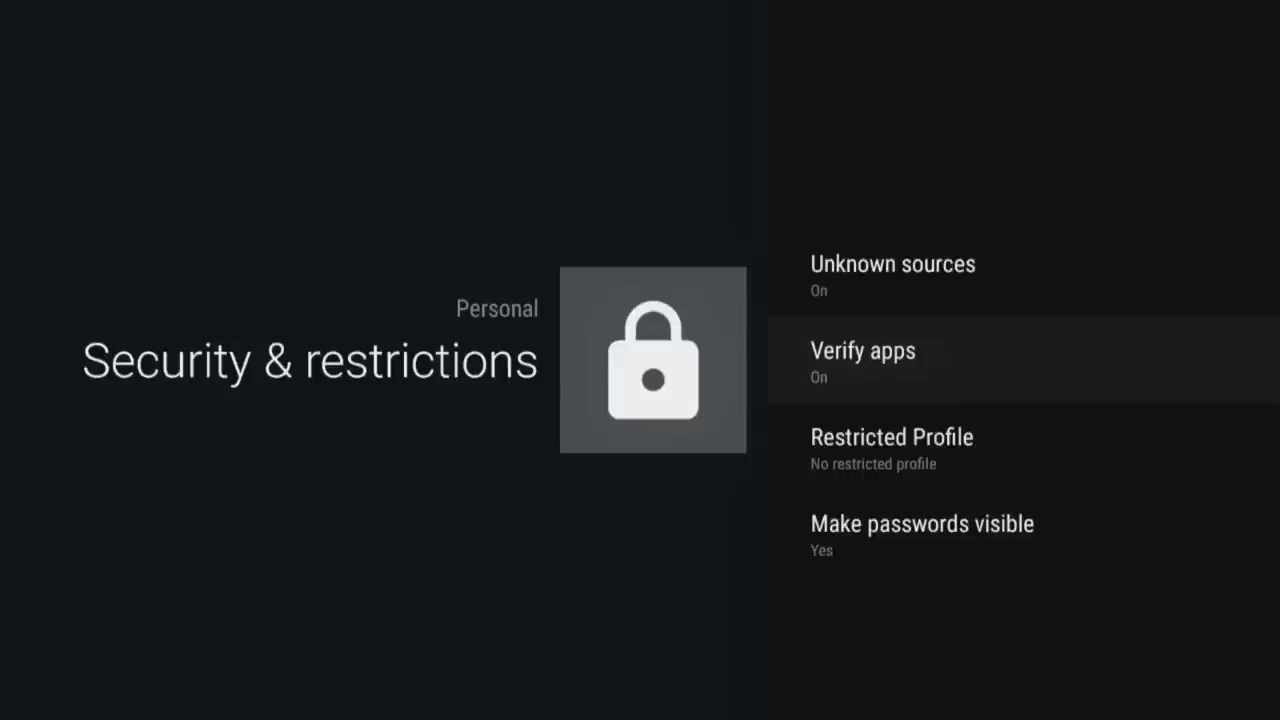
key("Escape")
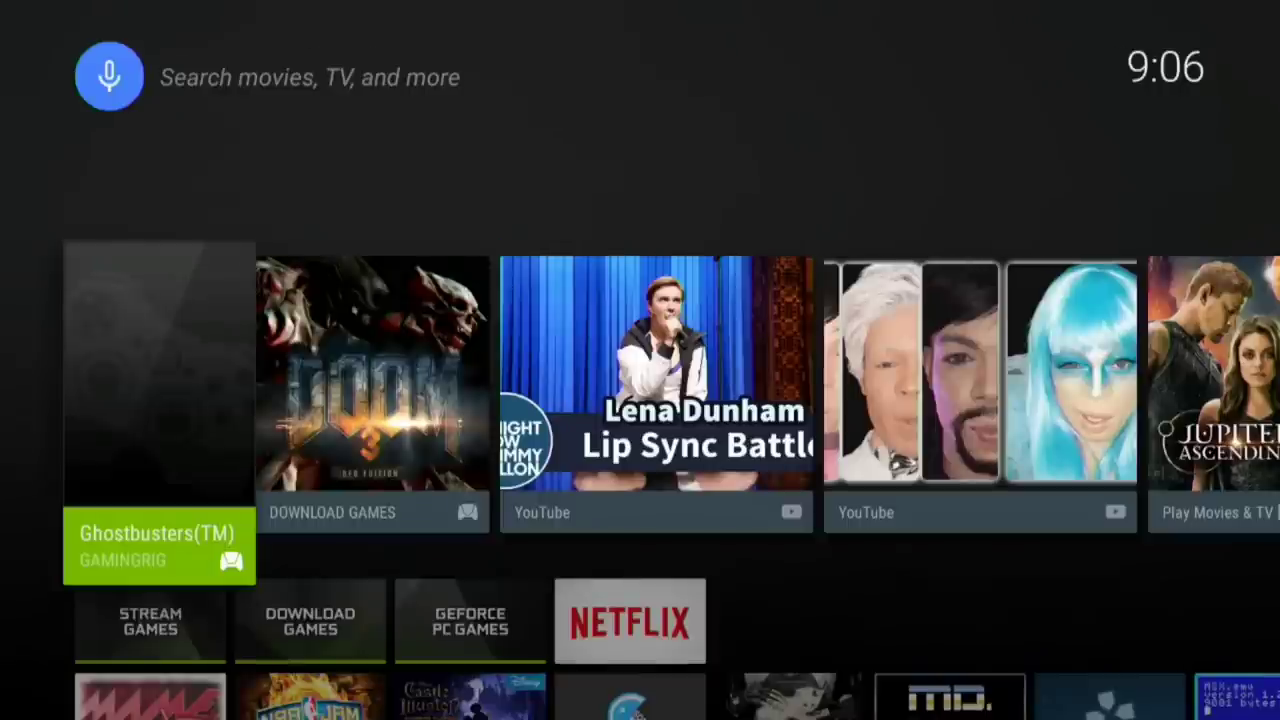
Open ES File Explorer from the Apps row to list the sdcard folder
key("Down")
key("Down")
key("Down")
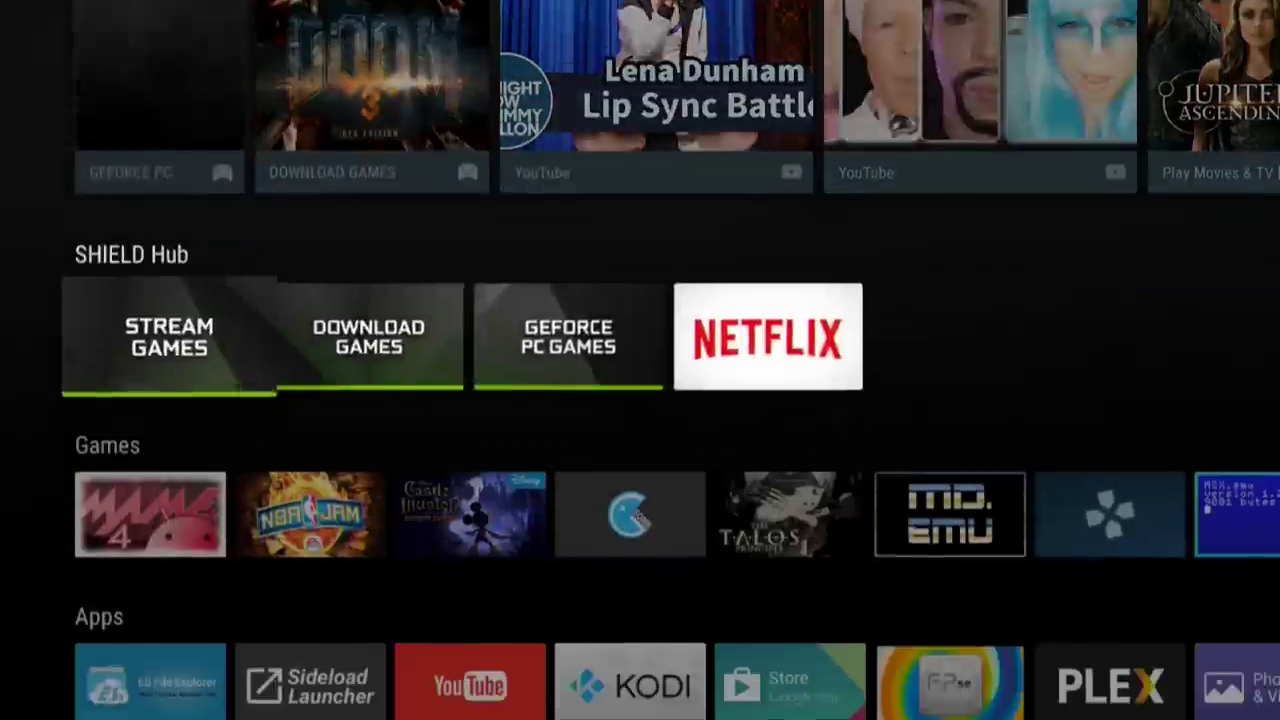
key("Return")
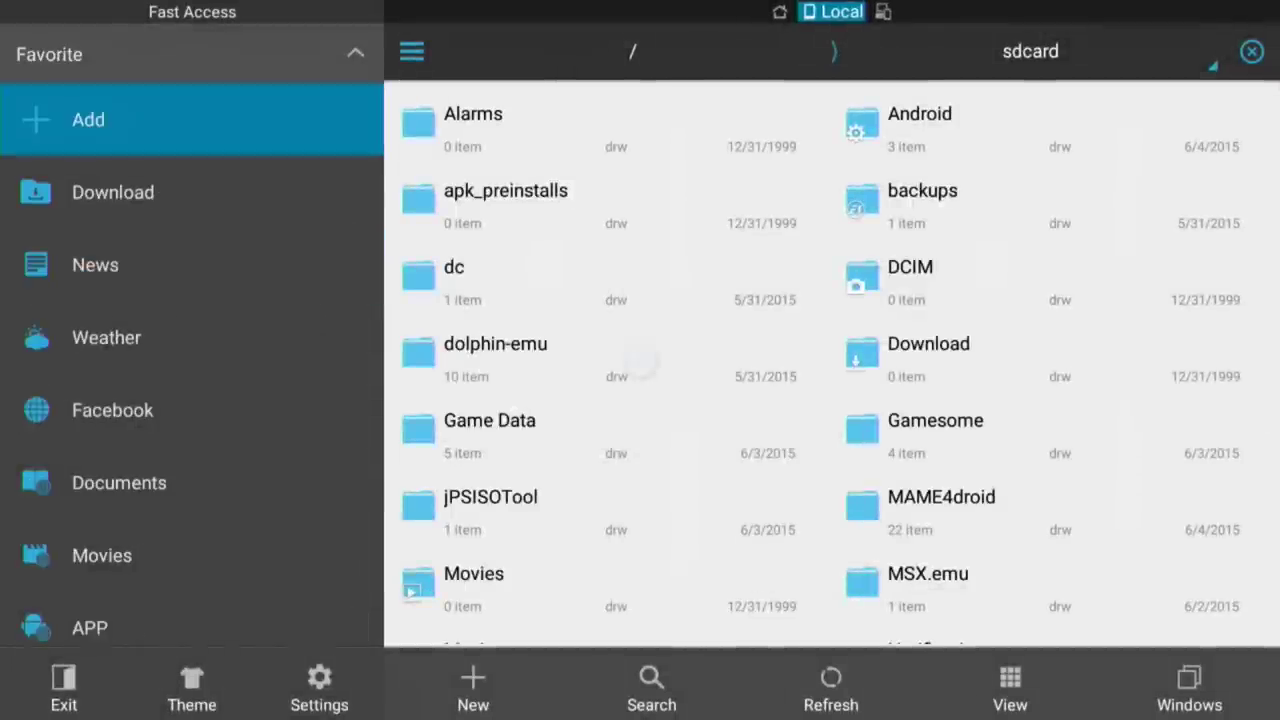
Browse to usbdrive2 and open Properties for Android-DSfile.4.5-197.apk
key("Down")
key("Down")
key("Down")
key("Down")
key("Down")
key("Down")
key("Down")
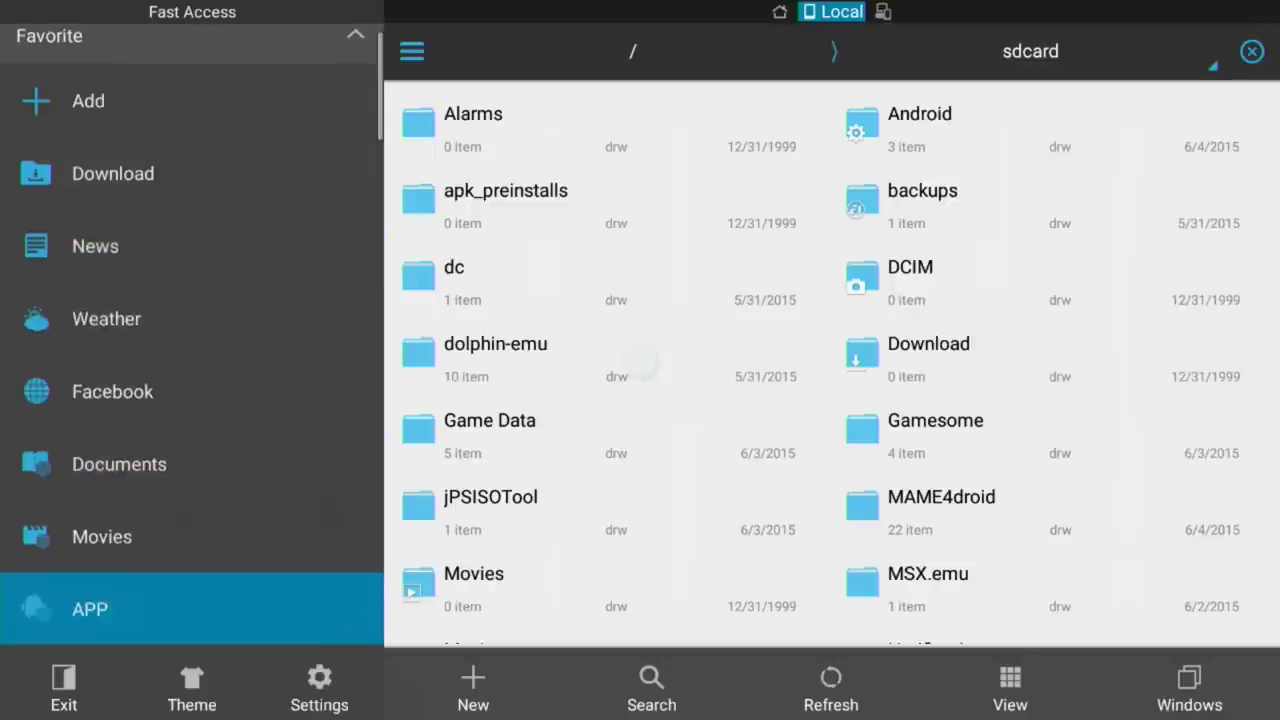
key("Down")
key("Down")
key("Down")
key("Down")
key("Down")
key("Down")
key("Down")
key("Down")
key("Down")
key("Down")
key("Down")
key("Down")
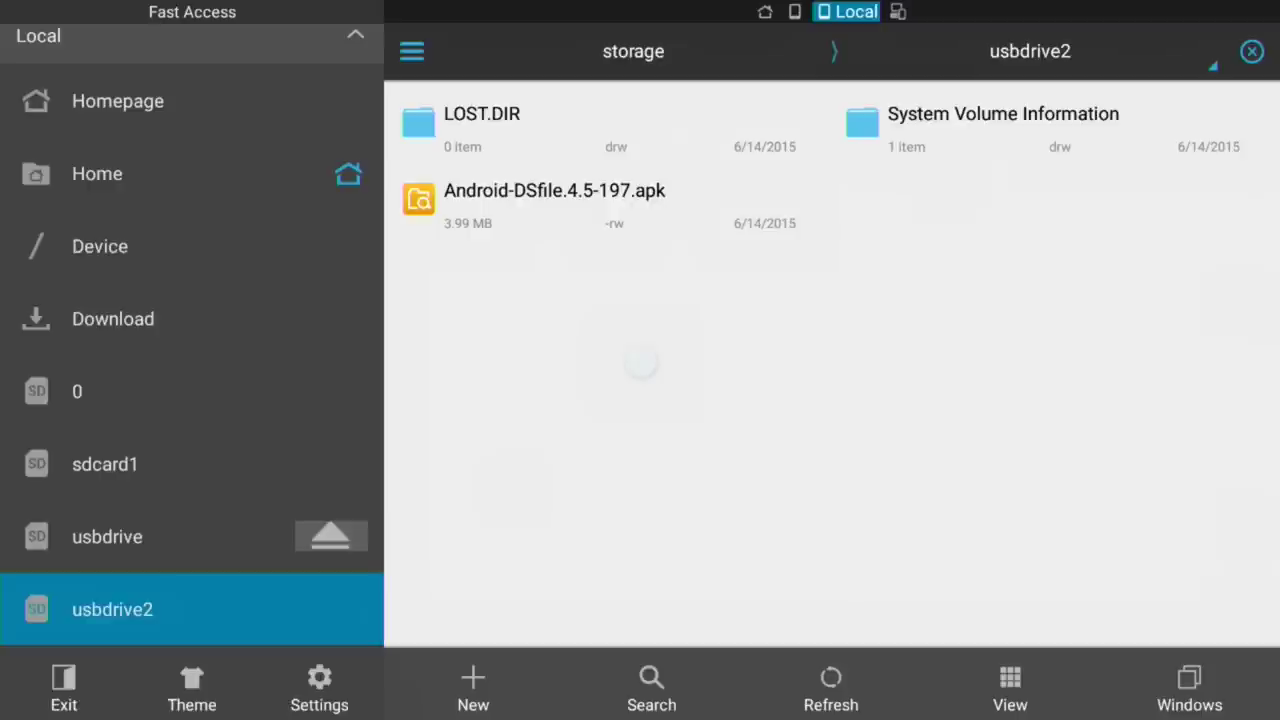
key("Down")
key("Up")
key("Up")
key("Down")
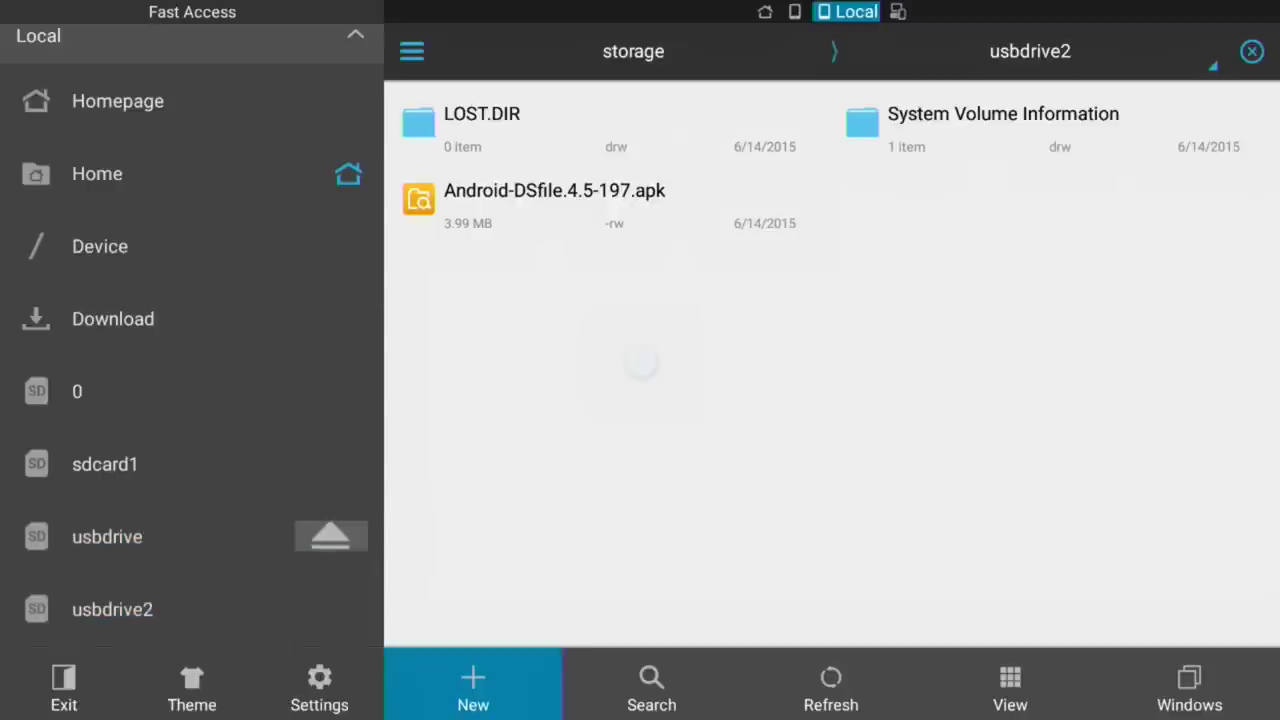
key("Up")
key("Up")
key("Up")
key("Up")
key("Up")
key("Up")
key("Right")
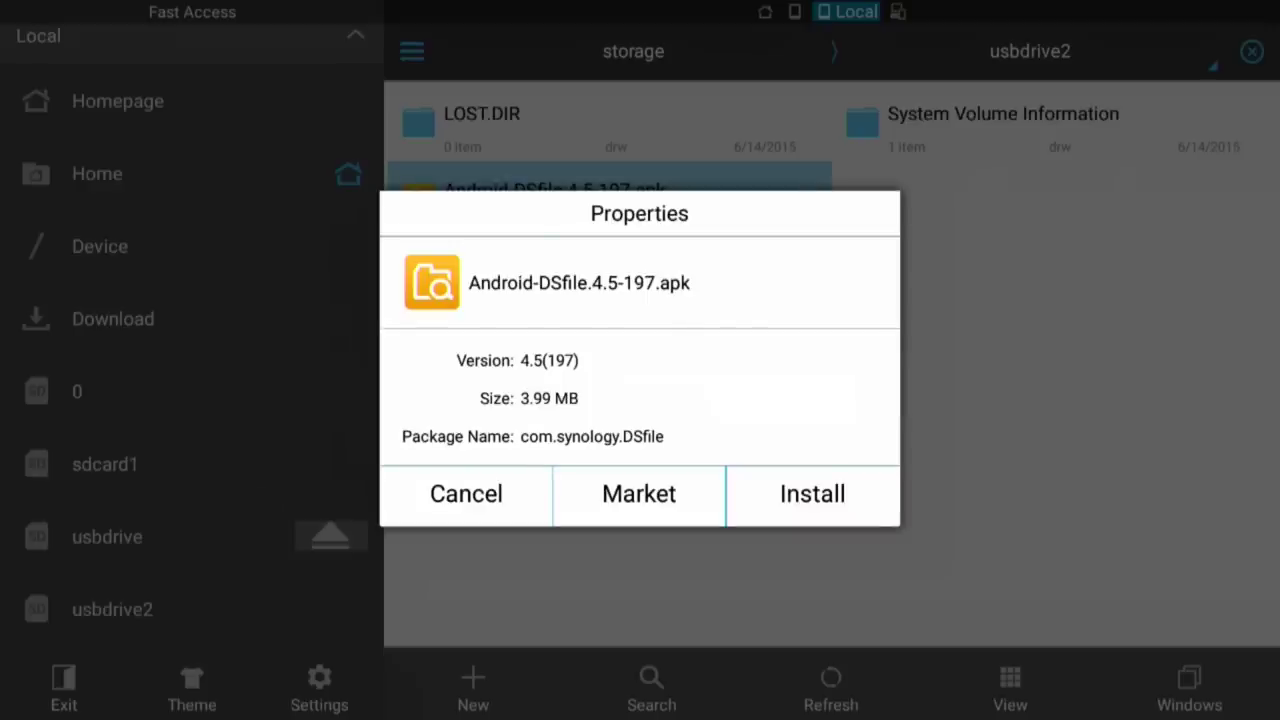
Install DS file from the apk with Package installer and dismiss the App installed notice
key("Right")
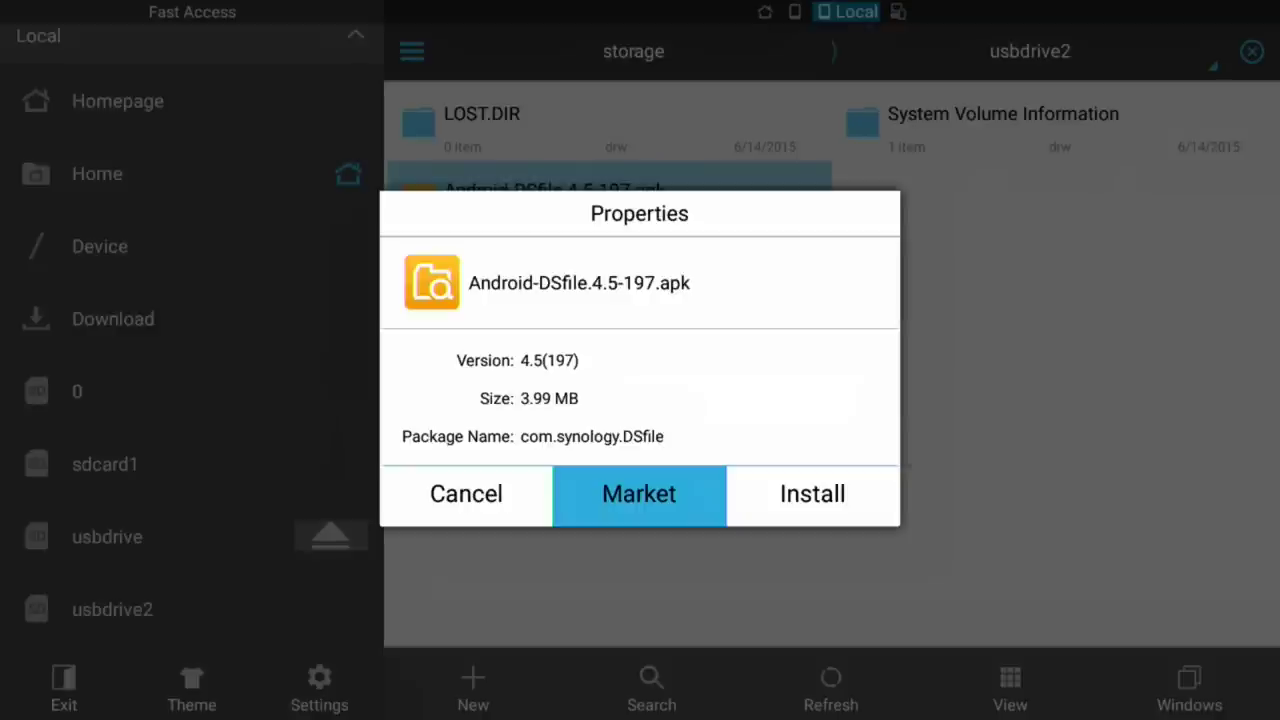
key("Right")
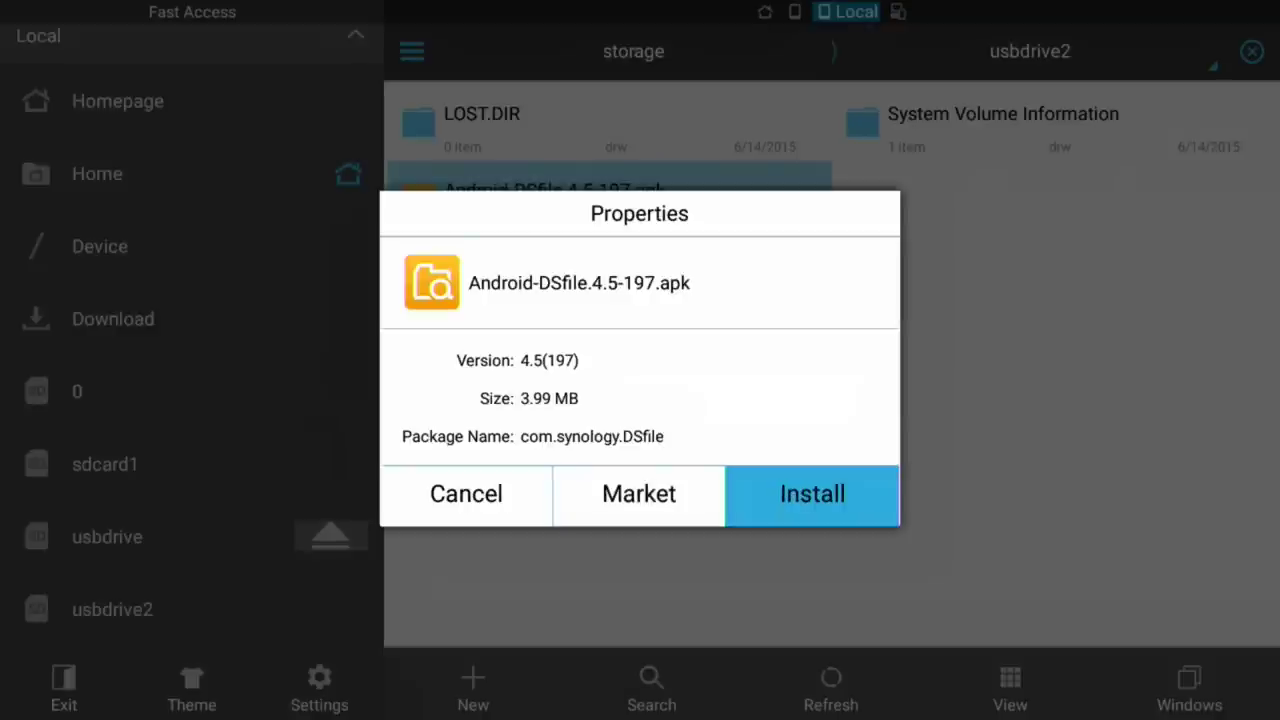
key("Return")
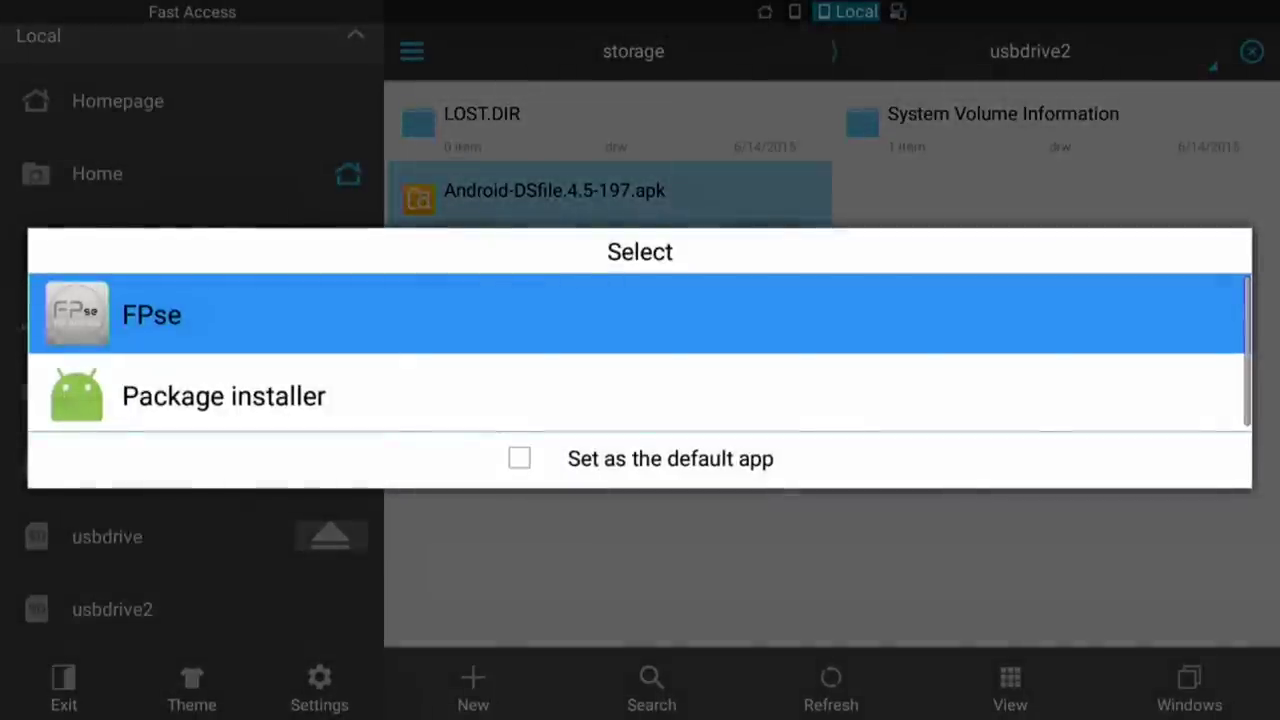
key("Down")
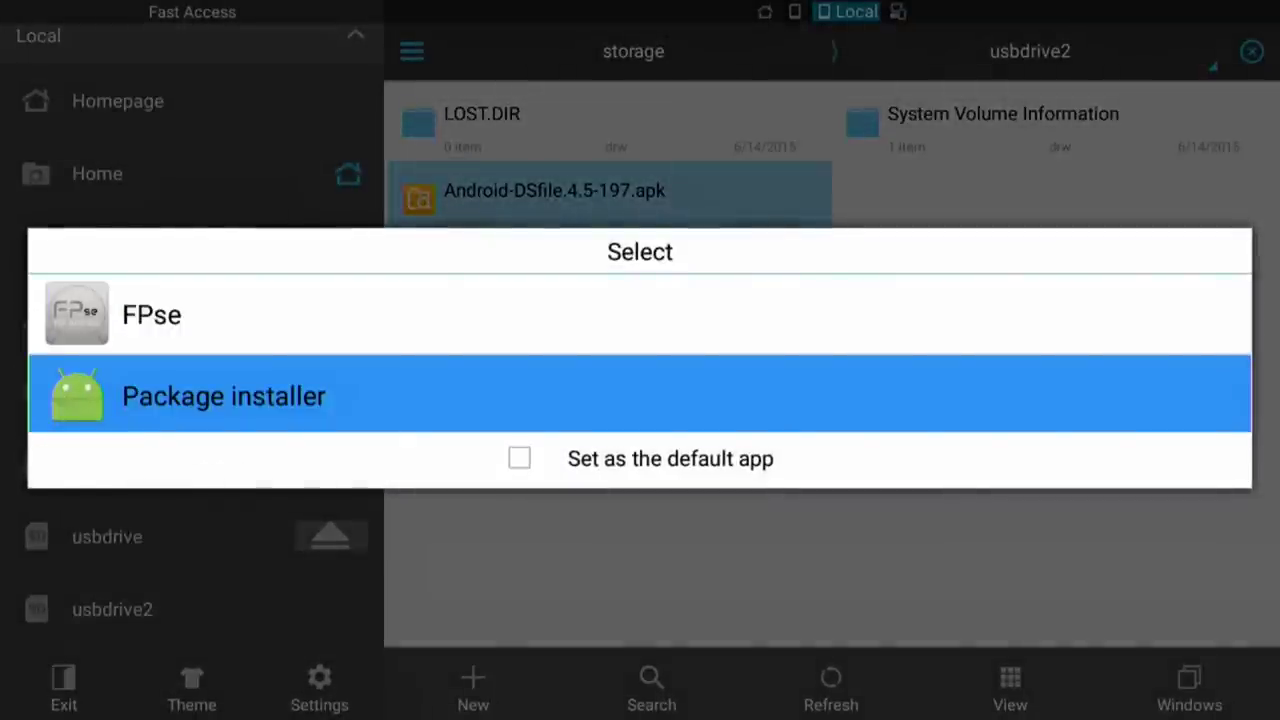
key("Return")
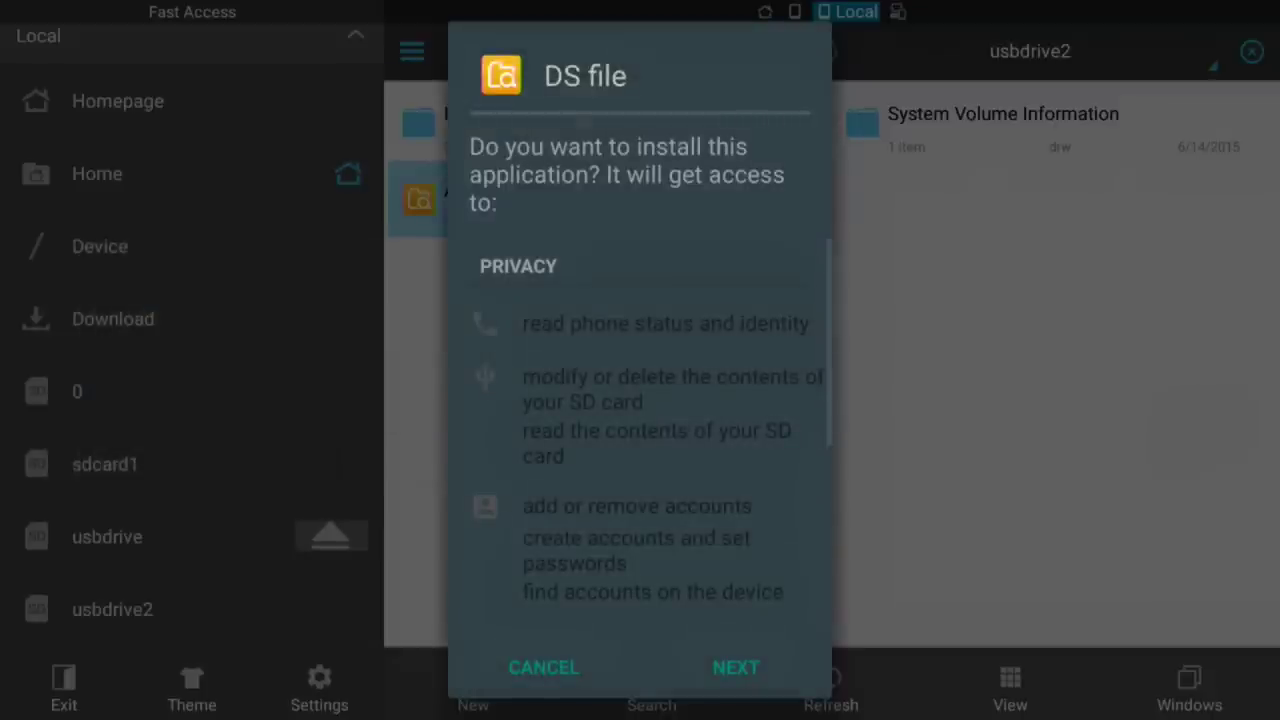
key("Return")
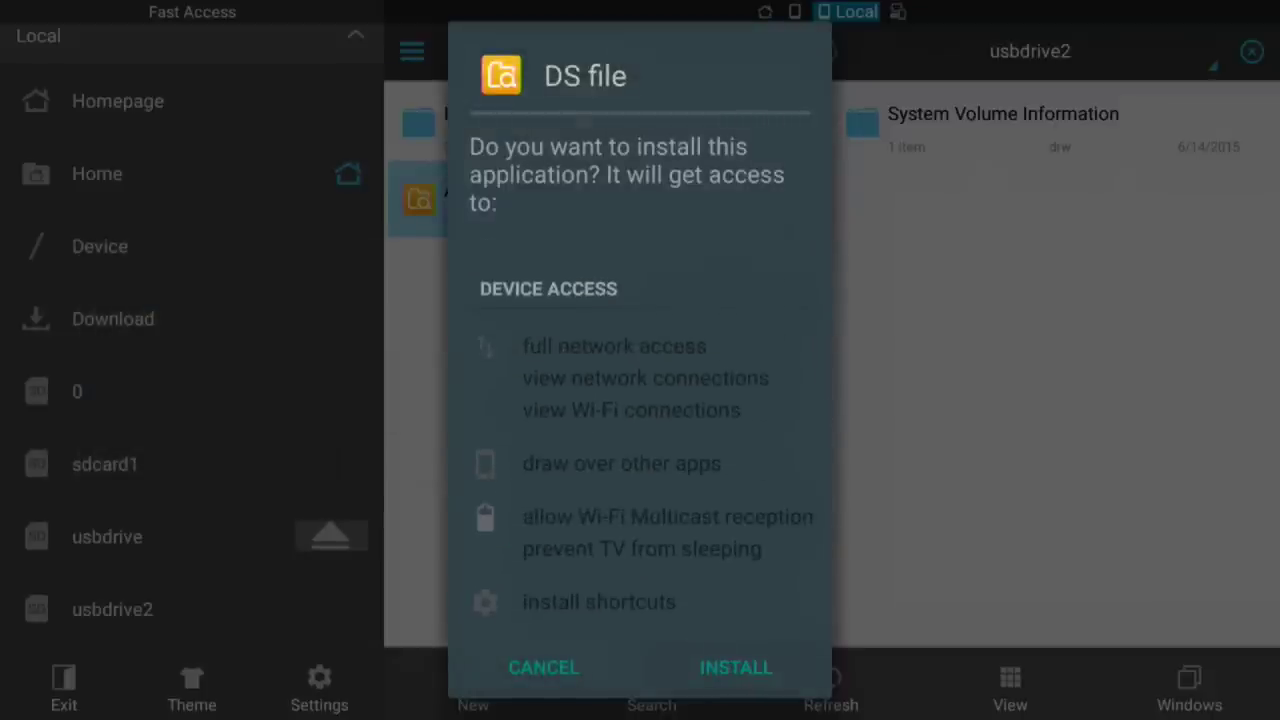
key("Return")
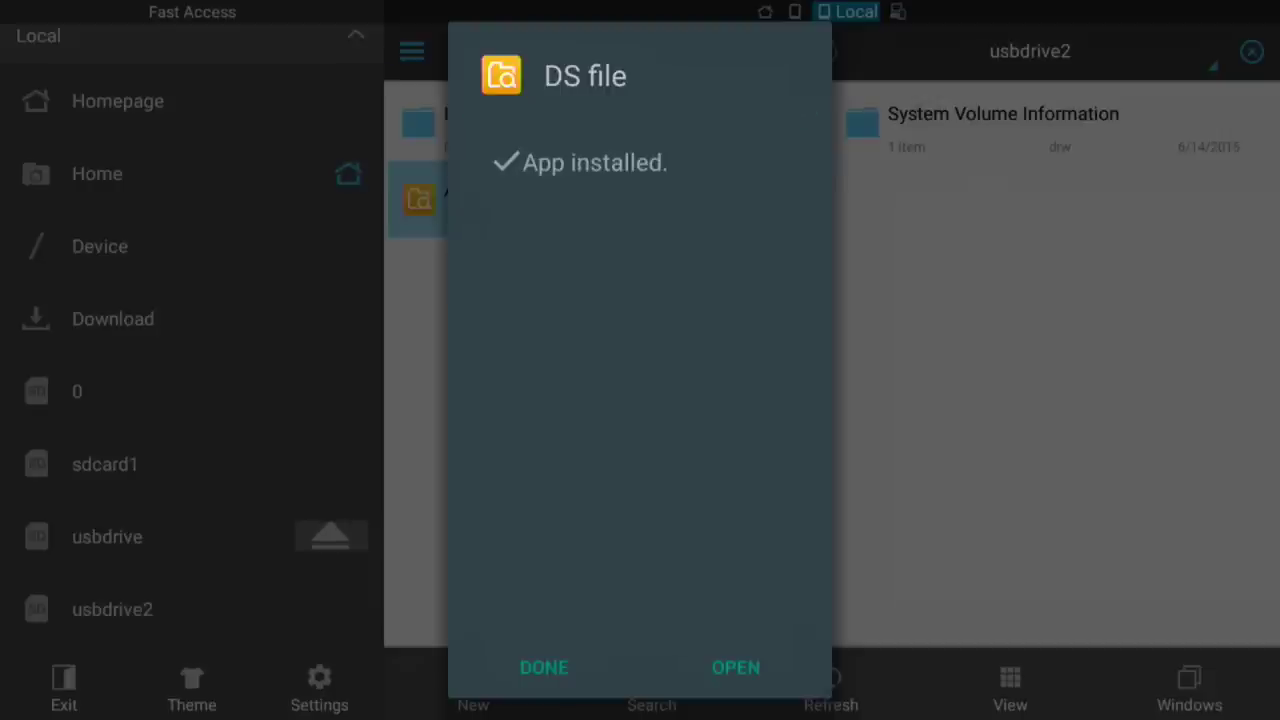
key("Return")
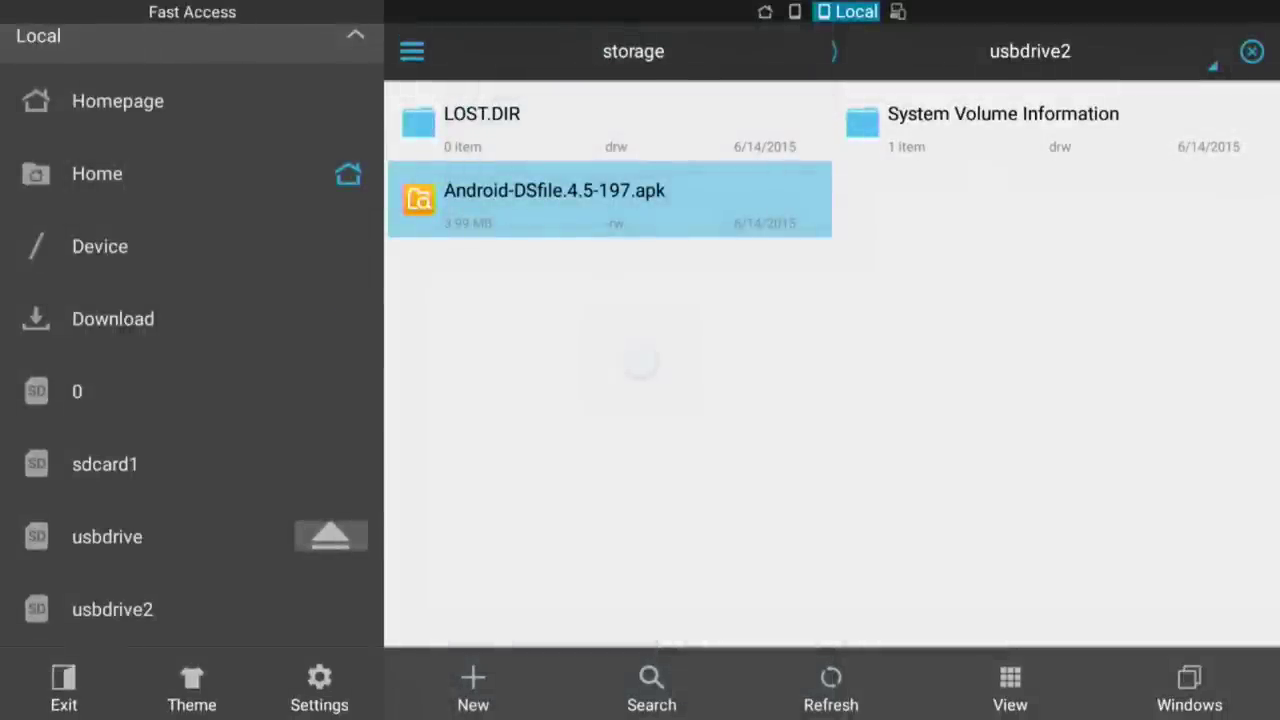
Return to the home screen and focus Sideload Launcher in the Apps row
key("Home")
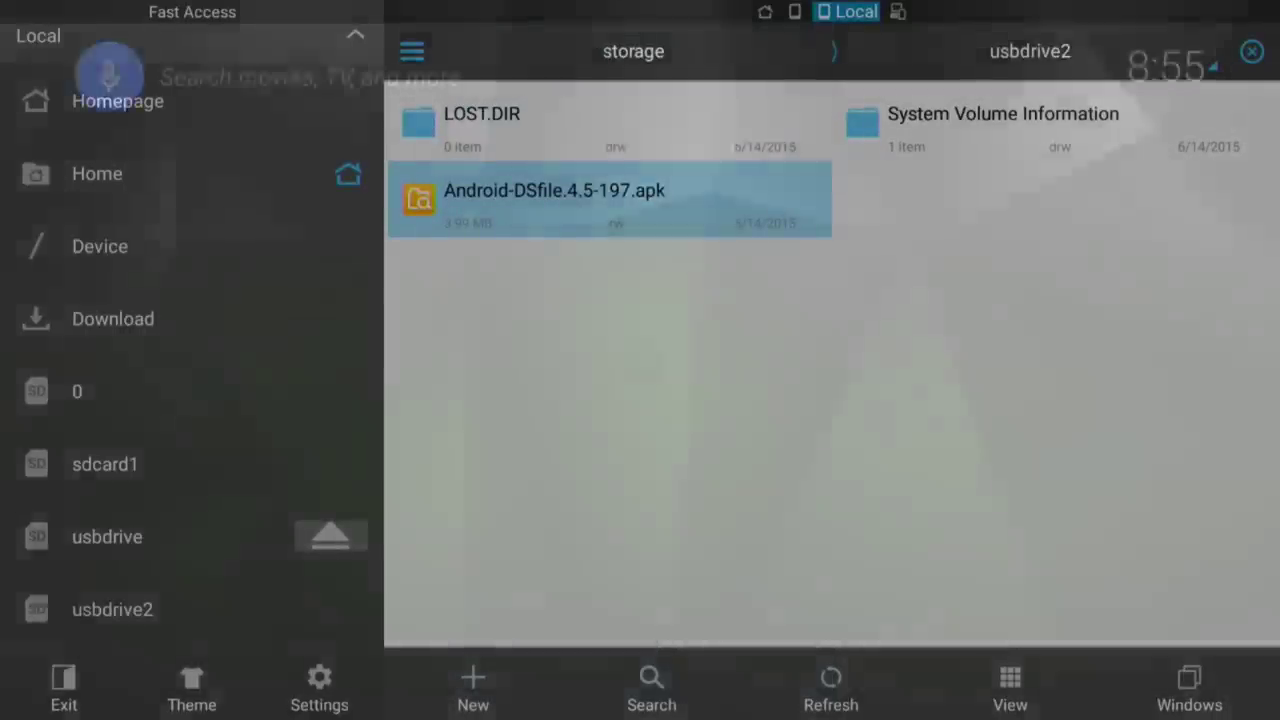
key("Down")
key("Down")
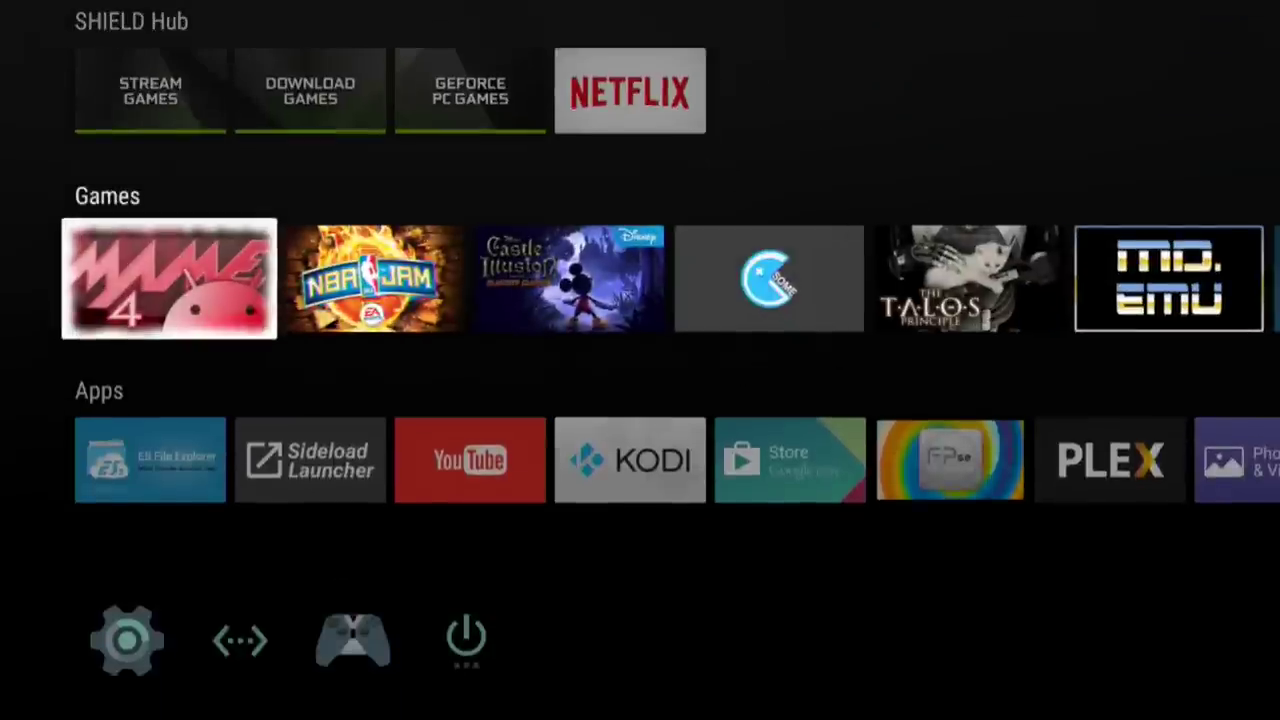
key("Down")
key("Right")
key("Right")
key("Right")
key("Right")
key("Right")
key("Right")
key("Right")
key("Right")
key("Right")
key("Right")
key("Right")
key("Right")
key("Left")
key("Left")
key("Left")
key("Left")
key("Left")
key("Left")
key("Left")
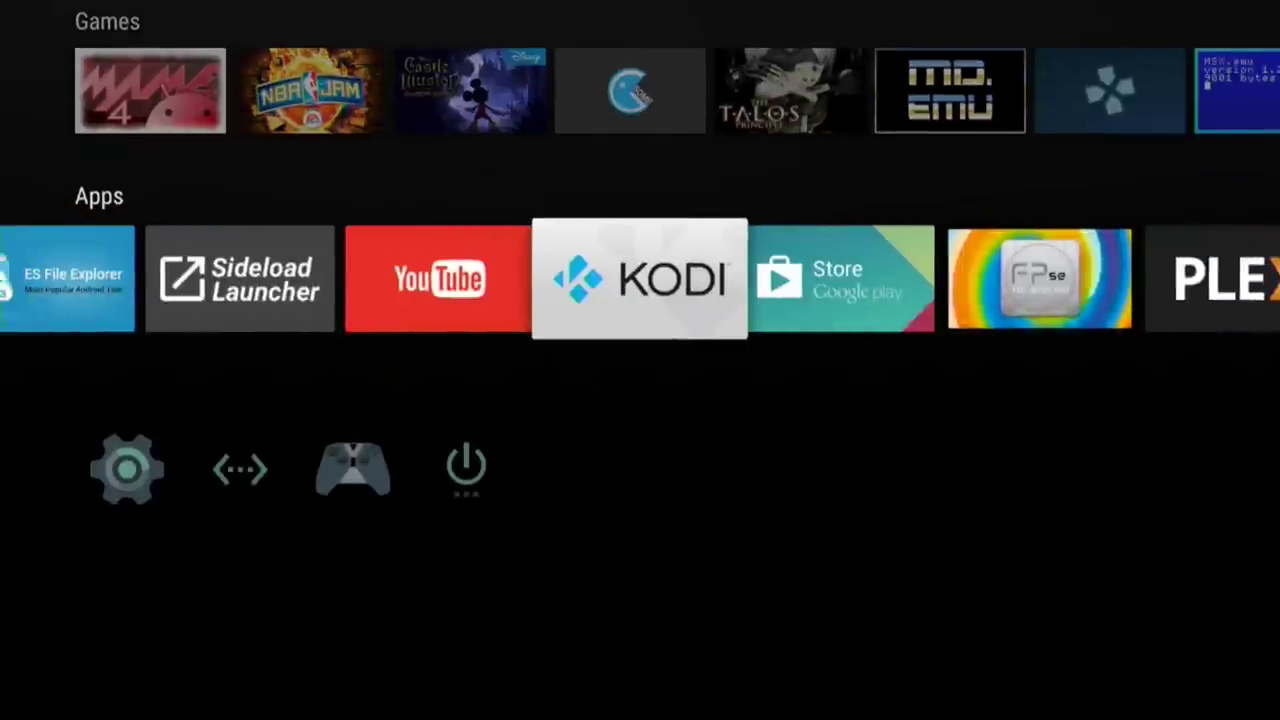
key("Left")
key("Left")
key("Left")
key("Up")
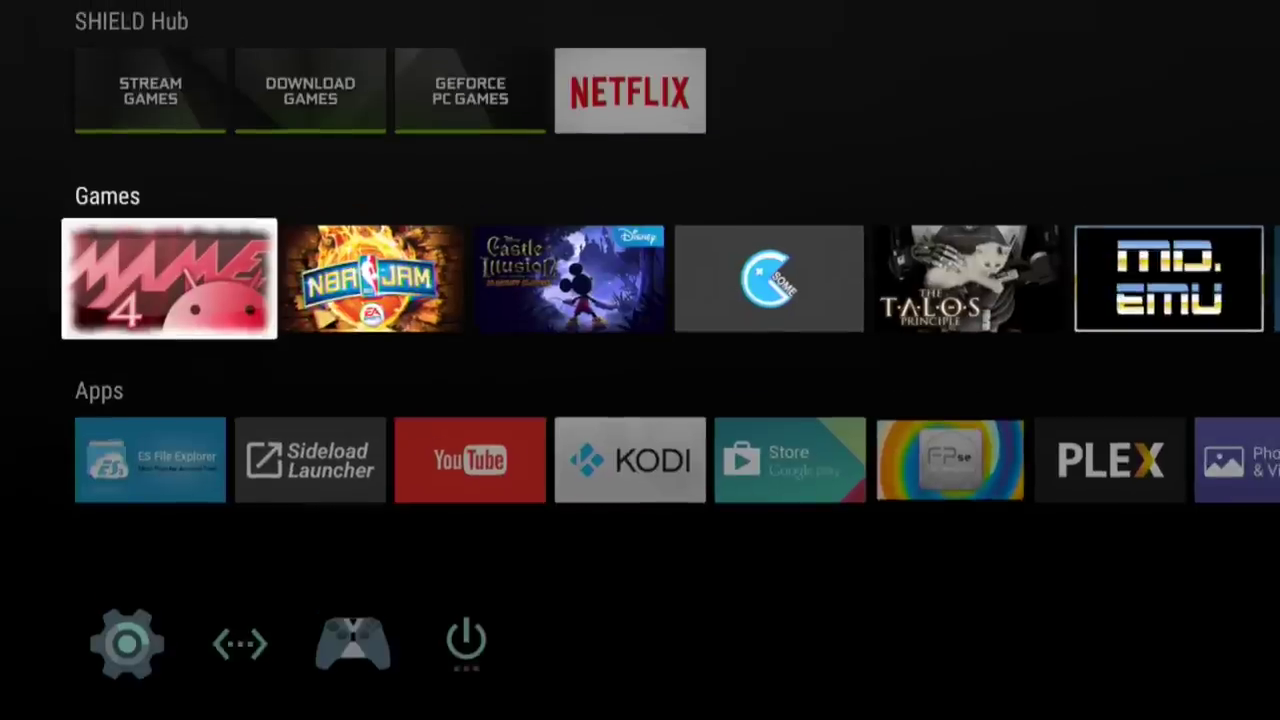
key("Down")
key("Right")
Open Sideload Launcher and launch DS file from its grid
key("Return")
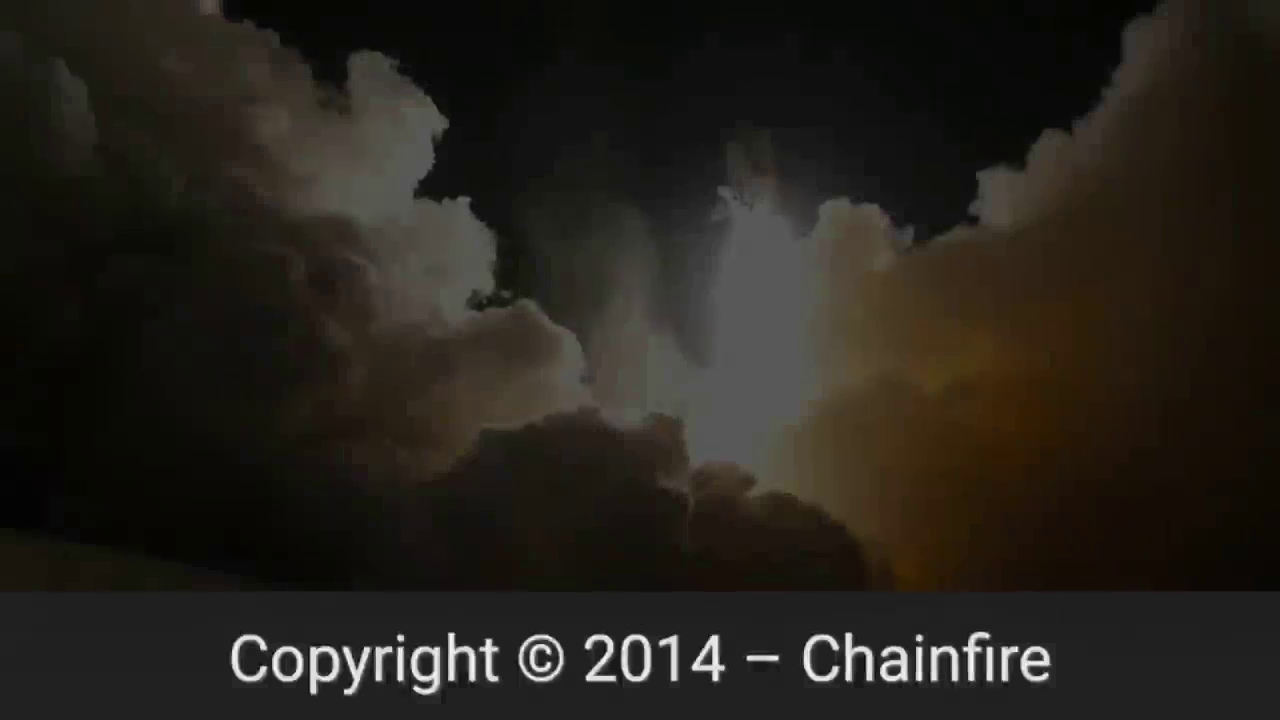
key("Right")
key("Return")
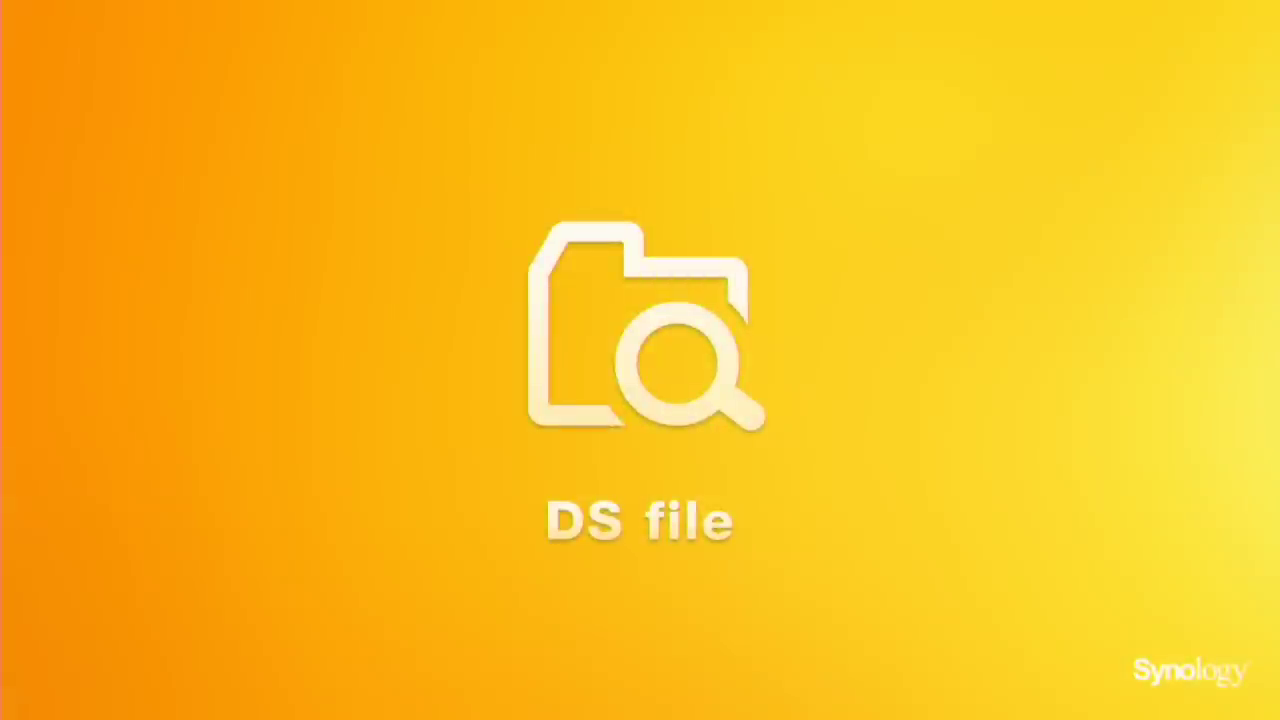